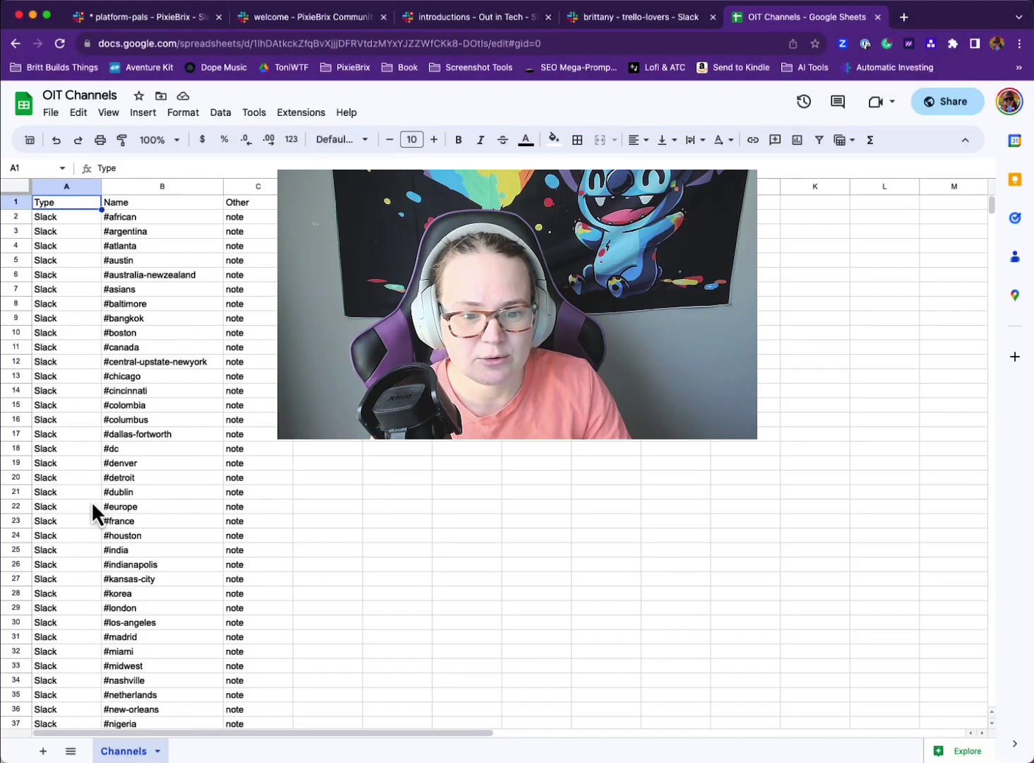
Step: Examine the list of Slack channel names in the OIT Channels spreadsheet from its first to its last row
{"action": "scroll", "coordinate": [112, 511], "scroll_direction": "down", "scroll_amount": 4}
{"action": "scroll", "coordinate": [111, 516], "scroll_direction": "down", "scroll_amount": 20}
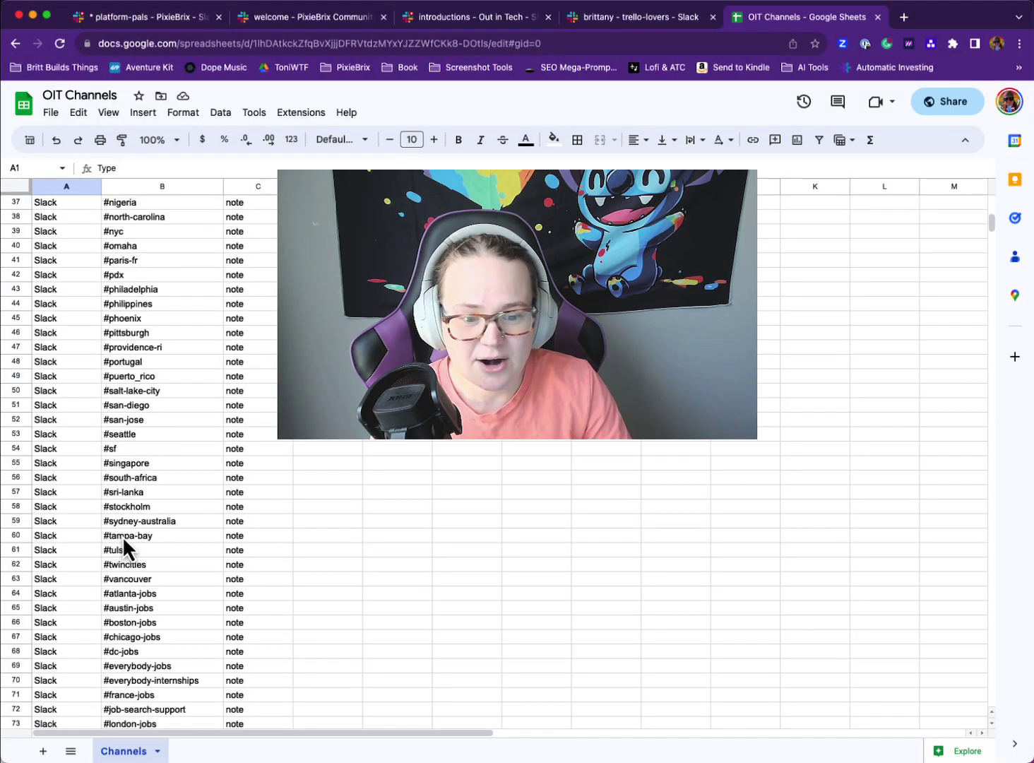
{"action": "scroll", "coordinate": [229, 525], "scroll_direction": "down", "scroll_amount": 5}
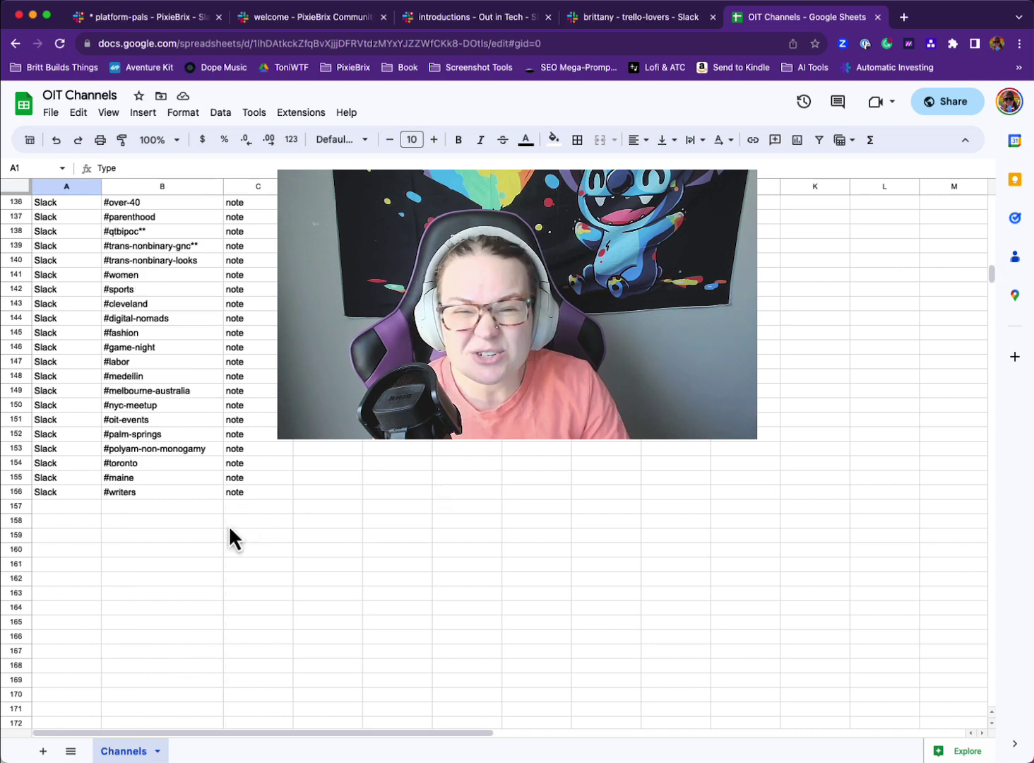
{"action": "scroll", "coordinate": [173, 537], "scroll_direction": "up", "scroll_amount": 20}
{"action": "scroll", "coordinate": [171, 536], "scroll_direction": "up", "scroll_amount": 6}
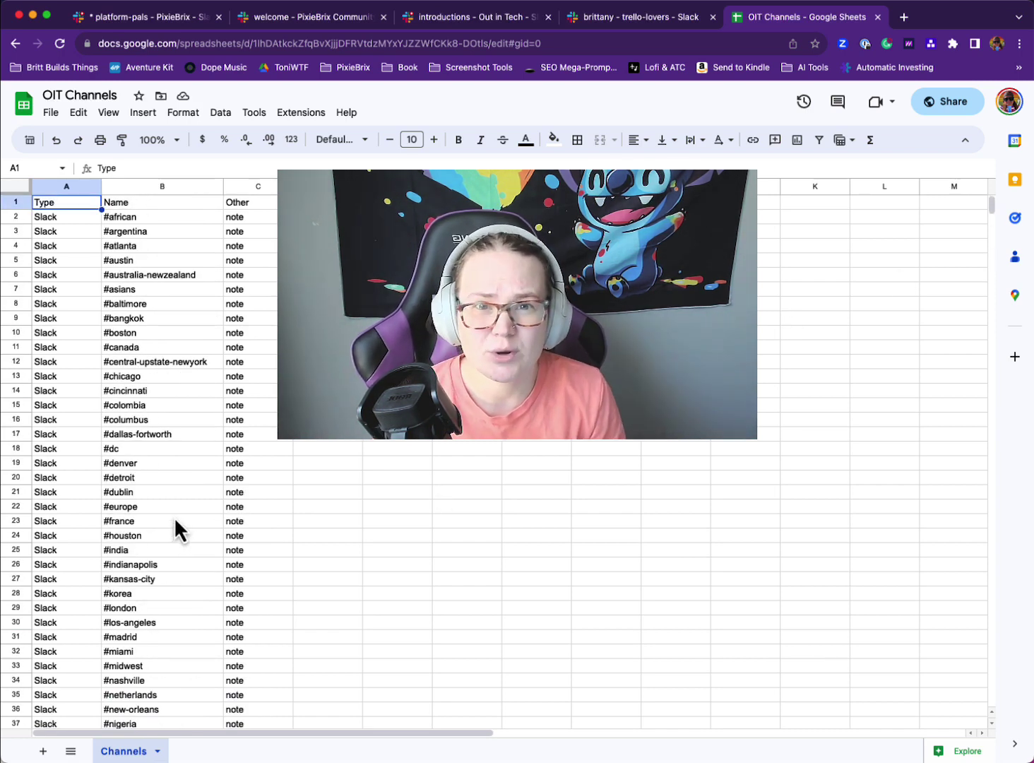
{"action": "scroll", "coordinate": [180, 521], "scroll_direction": "down", "scroll_amount": 6}
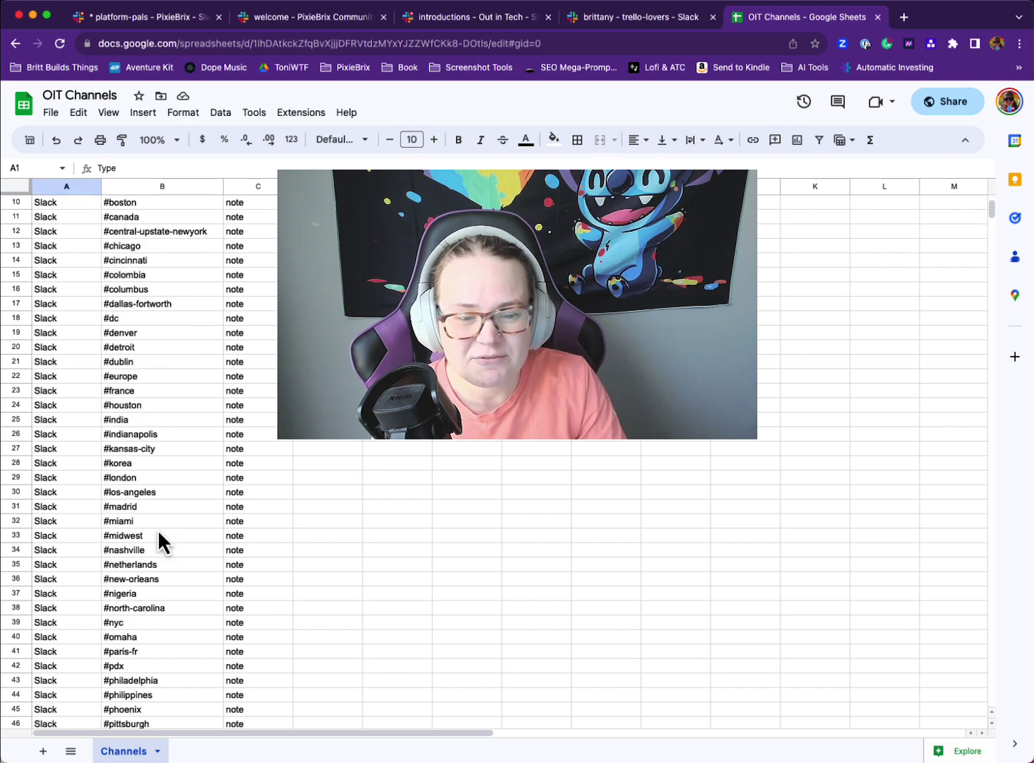
{"action": "scroll", "coordinate": [157, 528], "scroll_direction": "up", "scroll_amount": 6}
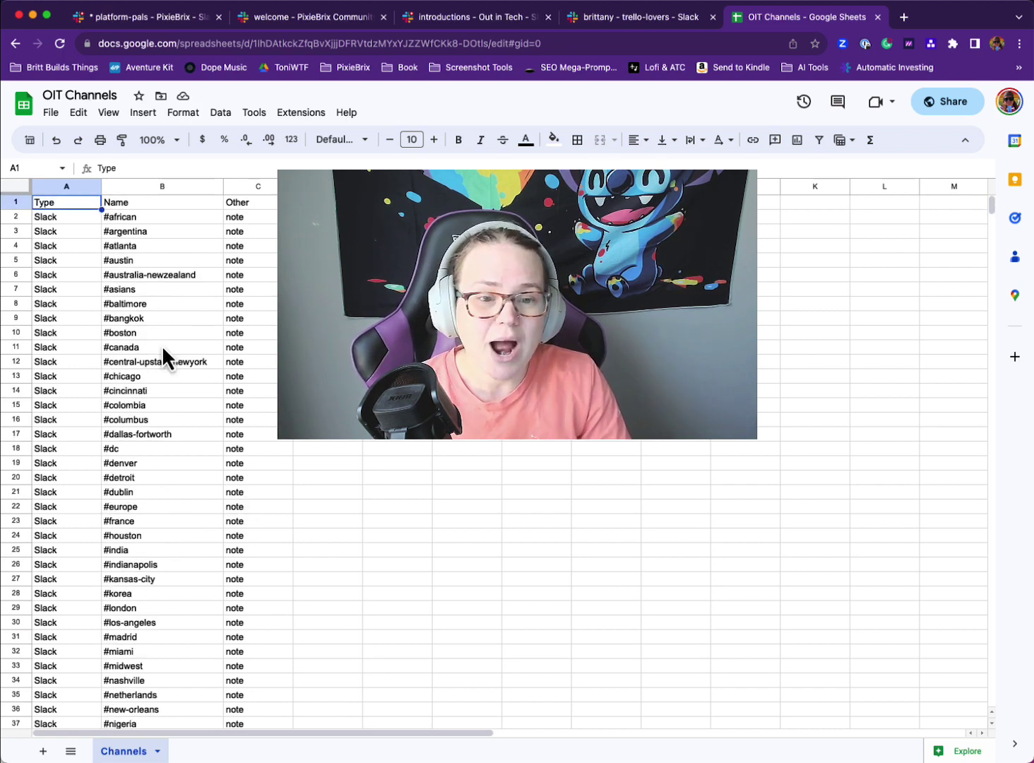
{"action": "left_click_drag", "start_coordinate": [74, 207], "coordinate": [170, 616]}
Step: Switch to the trello-lovers Slack direct message, select the introduction message, and run the Draft welcome message action on it
{"action": "left_click", "coordinate": [654, 17]}
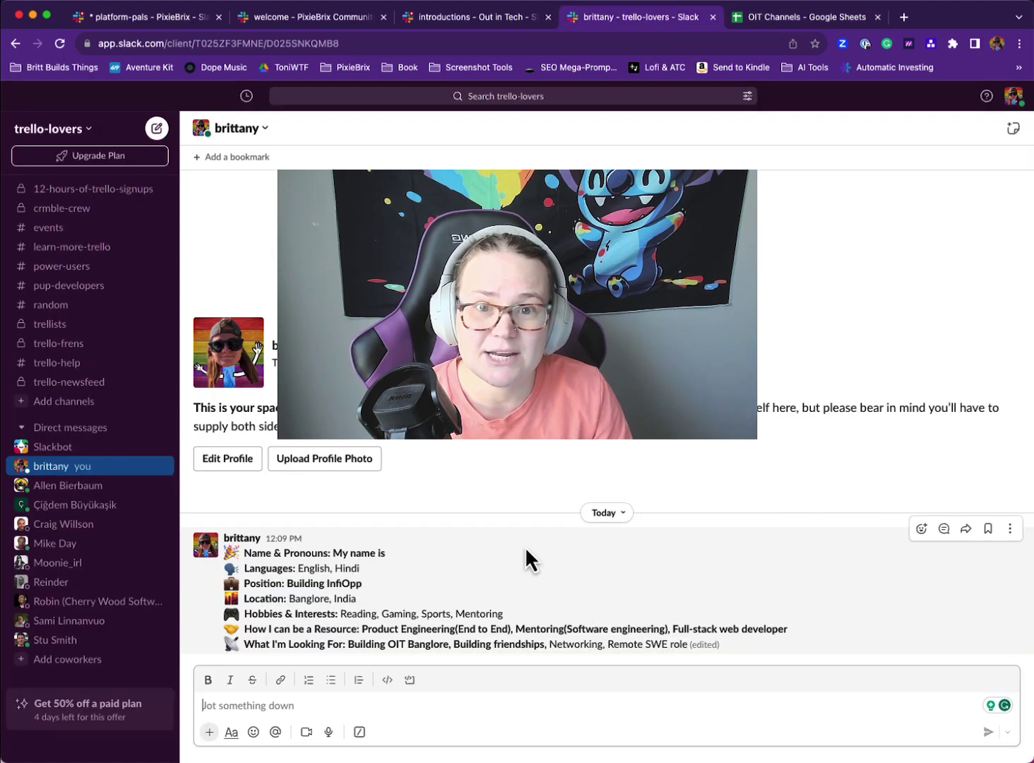
{"action": "left_click_drag", "start_coordinate": [751, 664], "coordinate": [211, 536]}
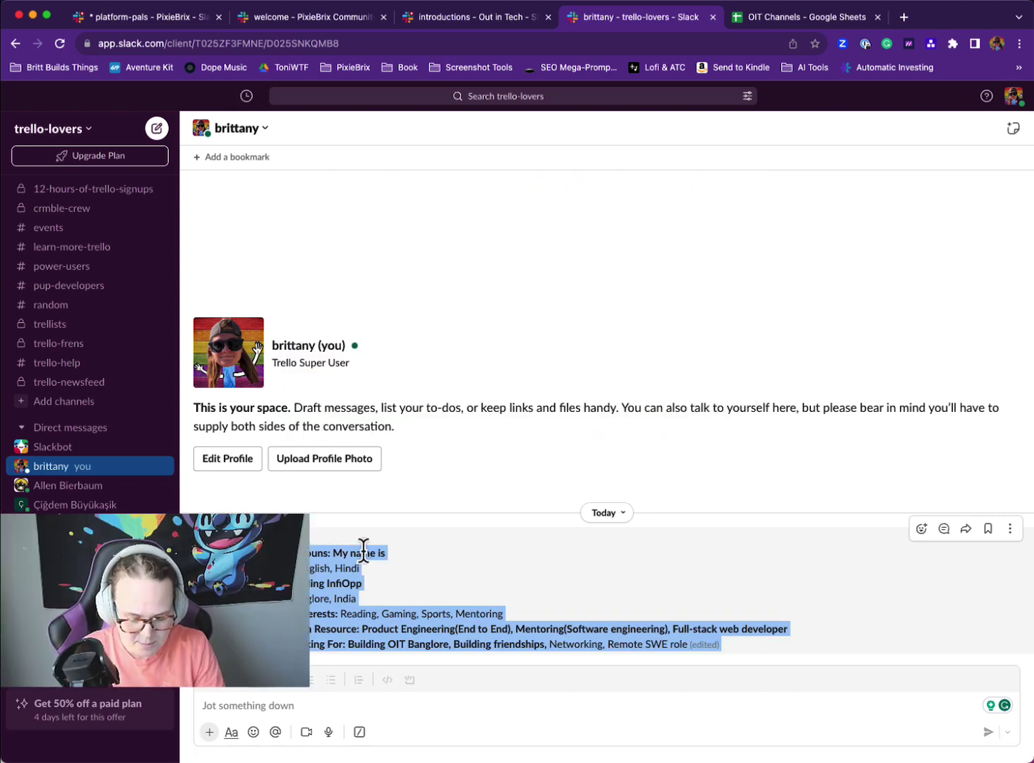
{"action": "key", "text": "super+m"}
{"action": "scroll", "coordinate": [387, 423], "scroll_direction": "down", "scroll_amount": 1}
{"action": "type", "text": "dra"}
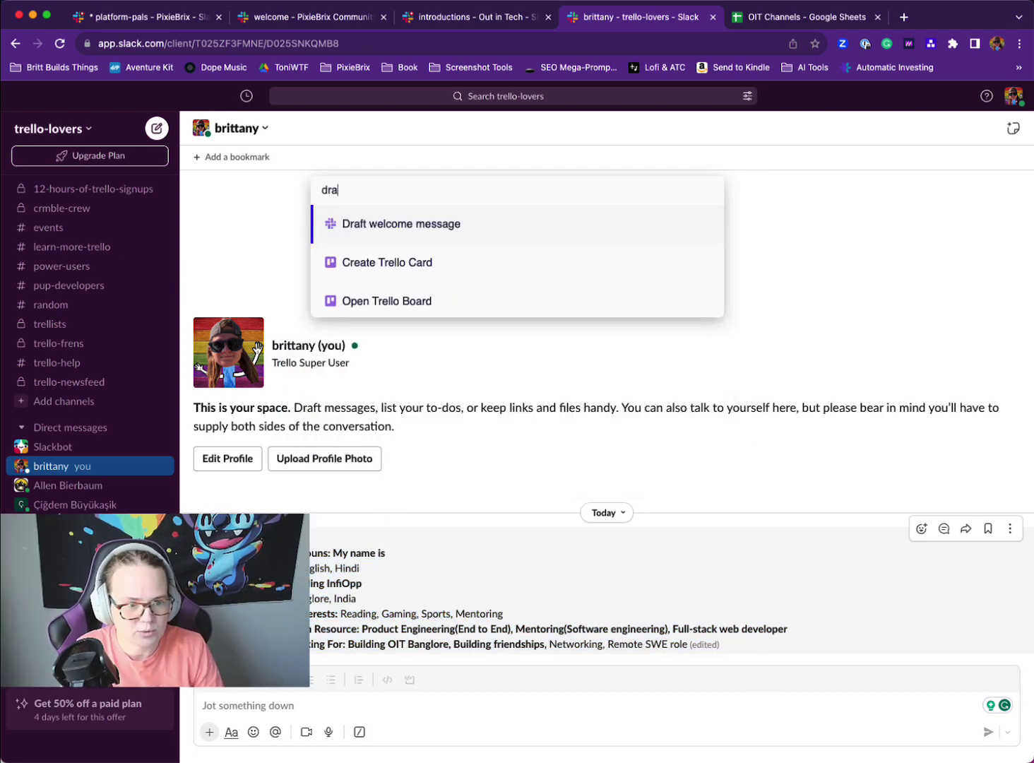
{"action": "left_click", "coordinate": [434, 236]}
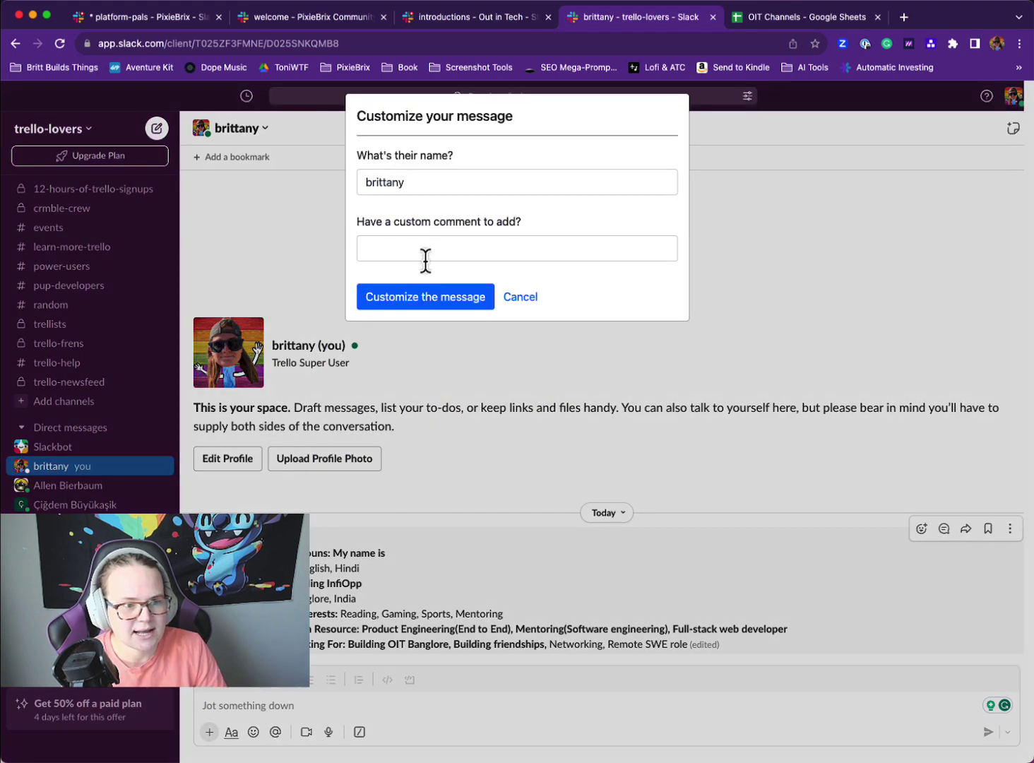
Step: Generate the customized welcome message with the custom comment "asdfasdf" and collapse the PixieBrix sidebar after reading it
{"action": "left_click", "coordinate": [385, 249]}
{"action": "type", "text": "asdfasdf"}
{"action": "left_click", "coordinate": [394, 298]}
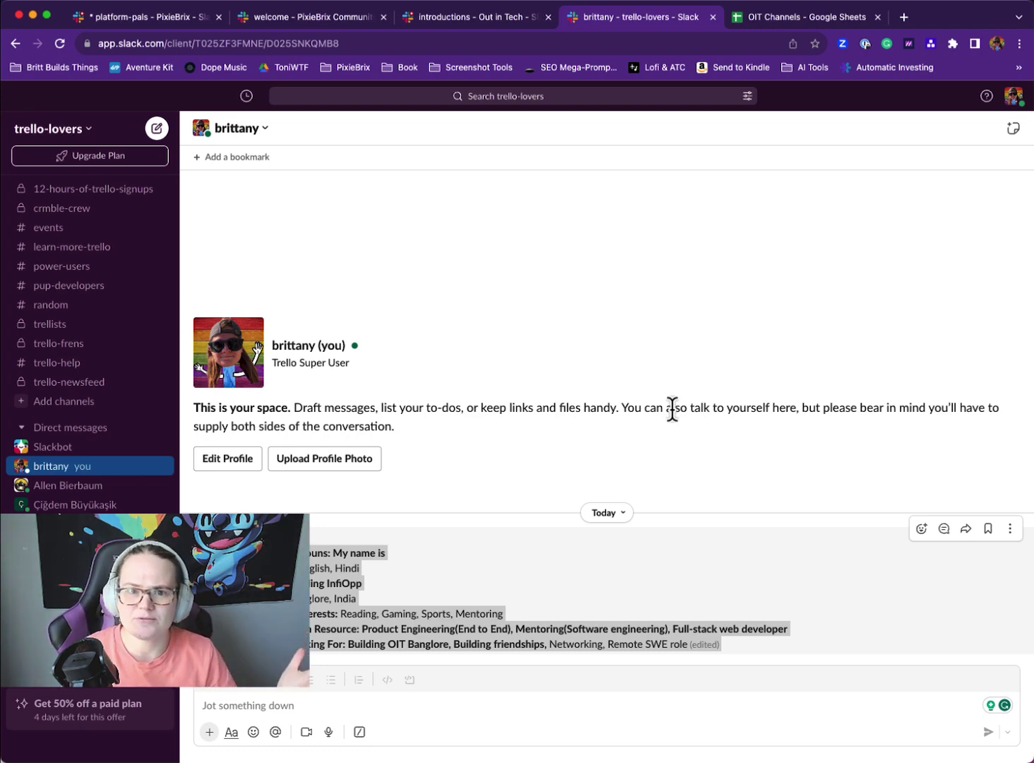
{"action": "key", "text": "super+m"}
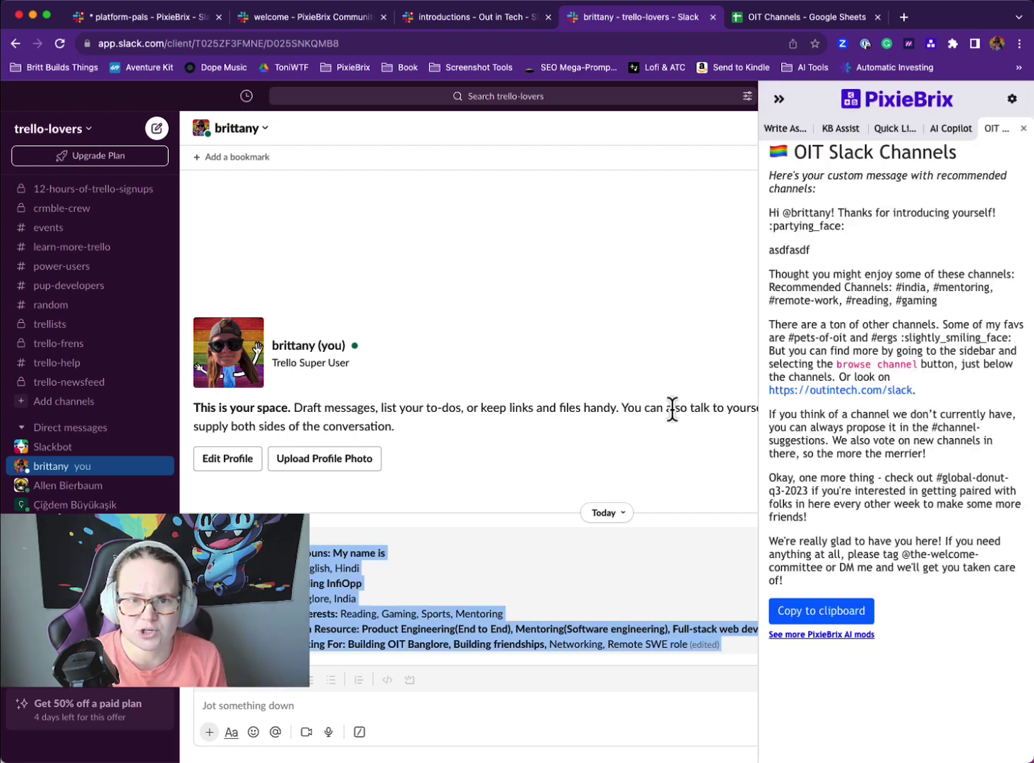
{"action": "left_click", "coordinate": [770, 104]}
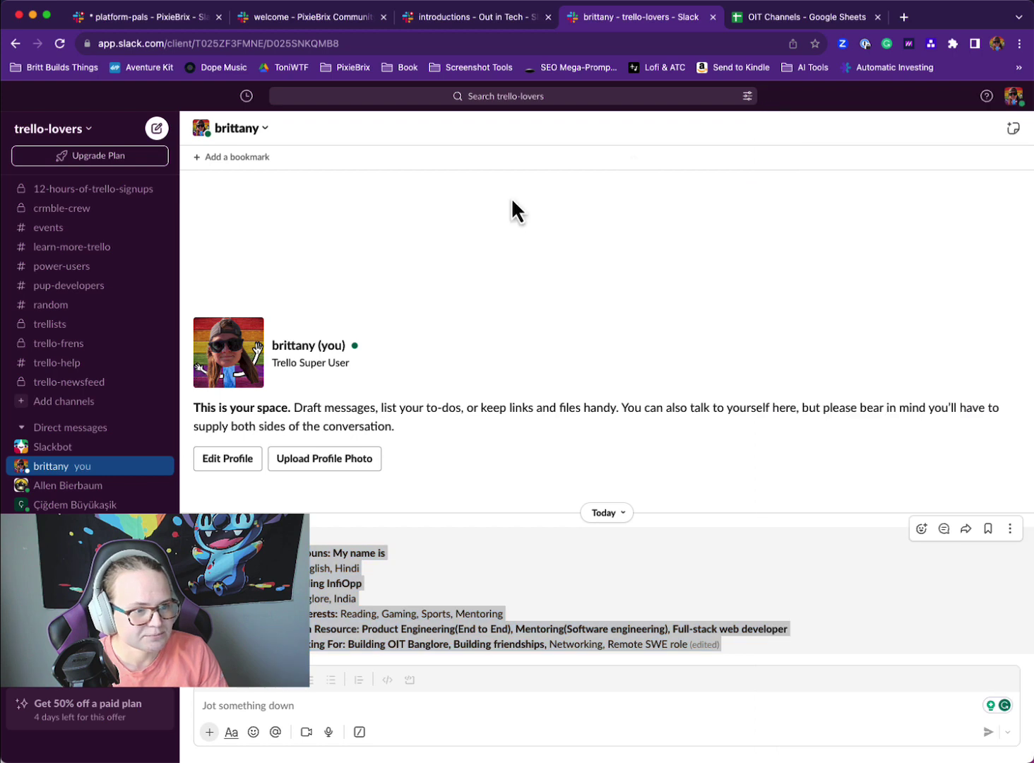
Step: Inspect the Slack page and open the PixieBrix editor in the developer tools
{"action": "right_click", "coordinate": [511, 197]}
{"action": "left_click", "coordinate": [536, 455]}
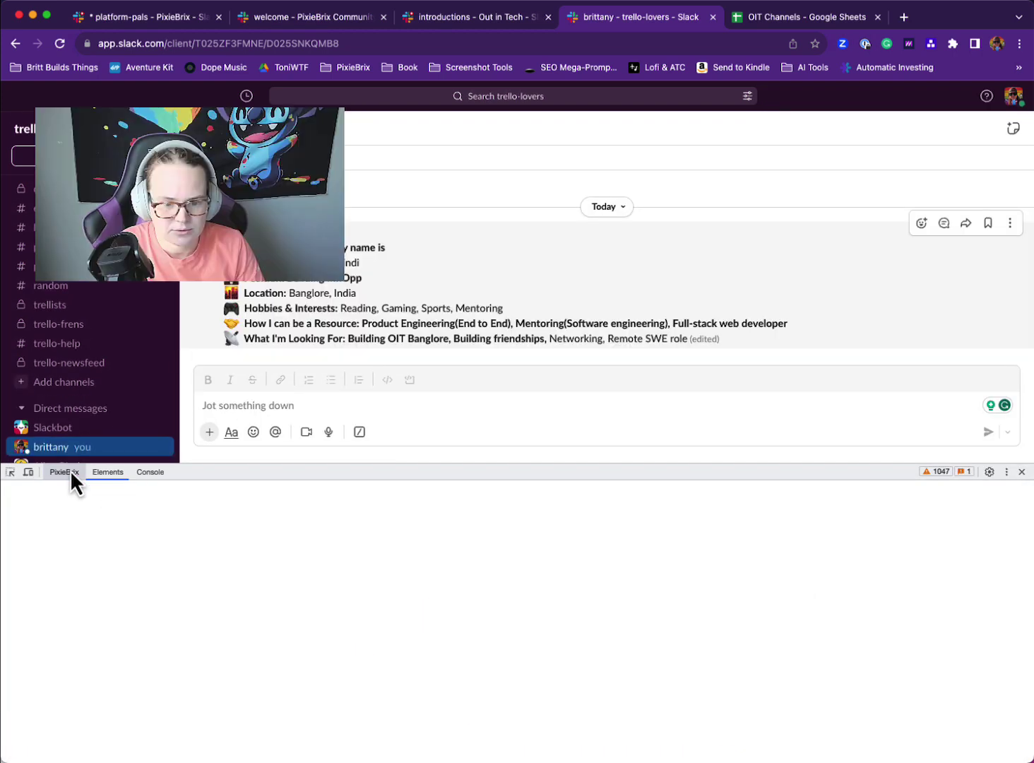
{"action": "left_click", "coordinate": [71, 473]}
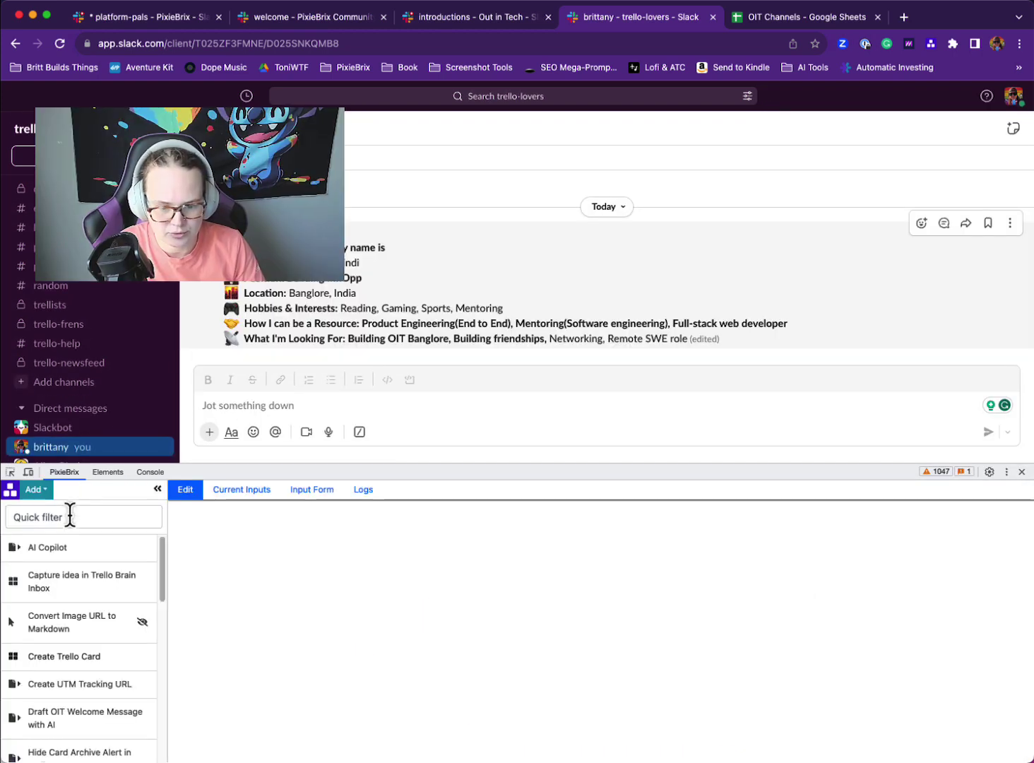
Step: Filter the mods by "draft", open Customize OIT Welcome Message with AI, and enlarge the editor area
{"action": "left_click", "coordinate": [71, 515]}
{"action": "type", "text": "draft"}
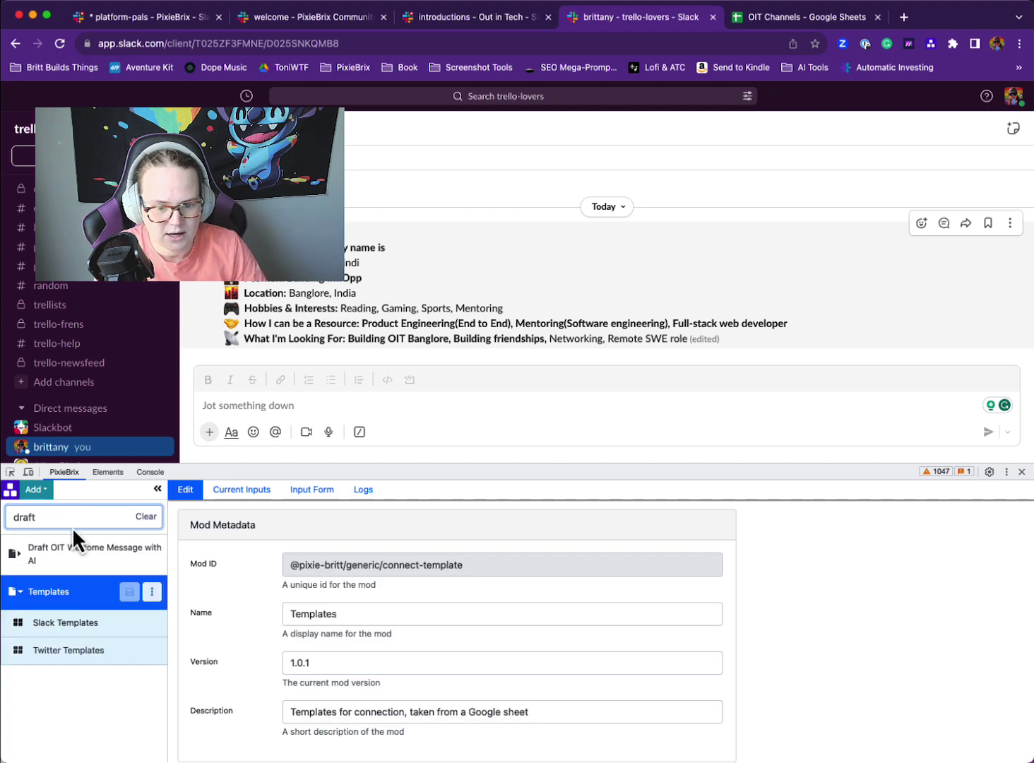
{"action": "left_click", "coordinate": [50, 558]}
{"action": "left_click", "coordinate": [59, 601]}
{"action": "left_click_drag", "start_coordinate": [307, 483], "coordinate": [346, 290]}
Step: Open the Lookup Google Sheet row brick to view its configuration
{"action": "scroll", "coordinate": [212, 510], "scroll_direction": "down", "scroll_amount": 3}
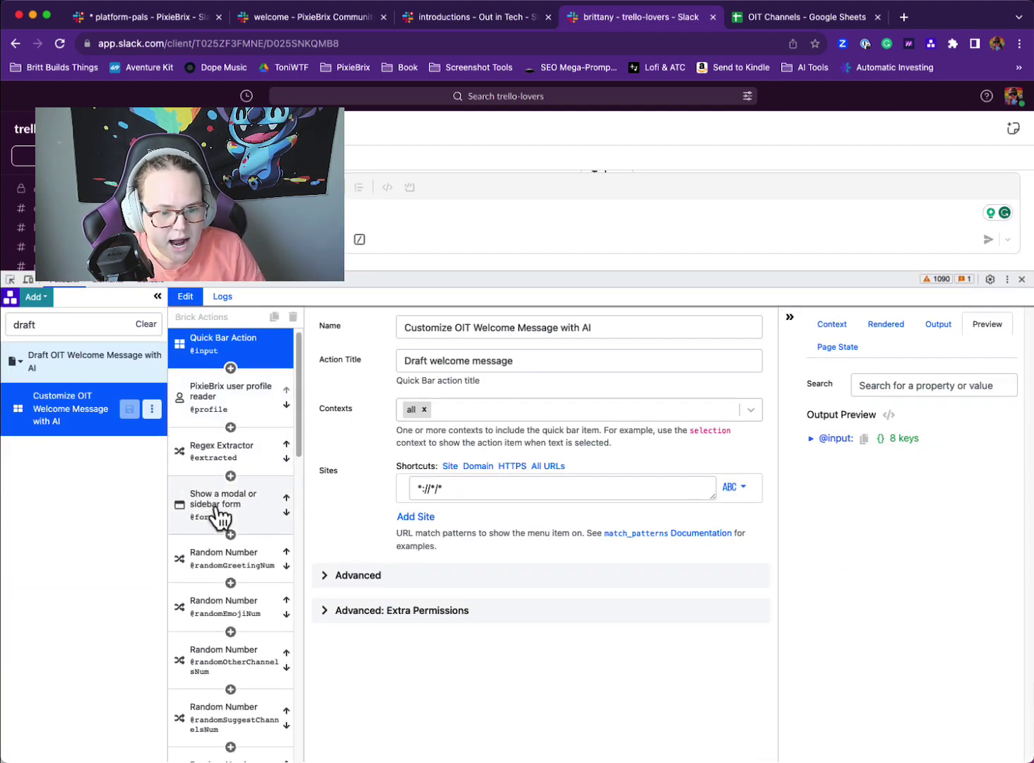
{"action": "scroll", "coordinate": [226, 597], "scroll_direction": "down", "scroll_amount": 10}
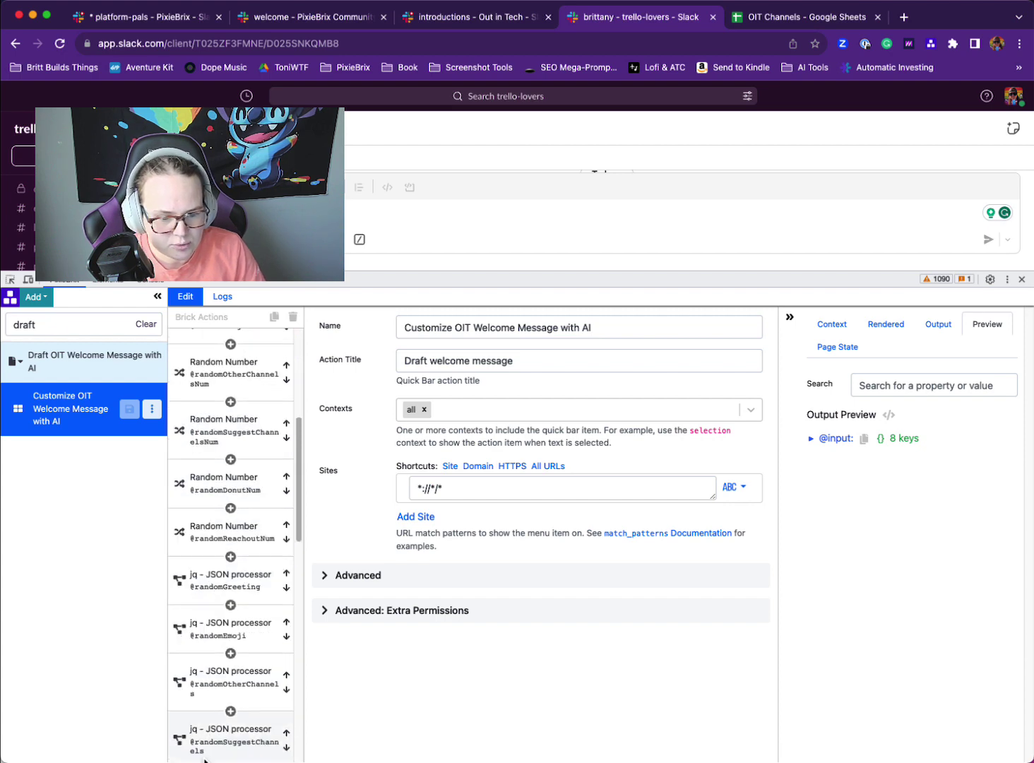
{"action": "left_click", "coordinate": [209, 472]}
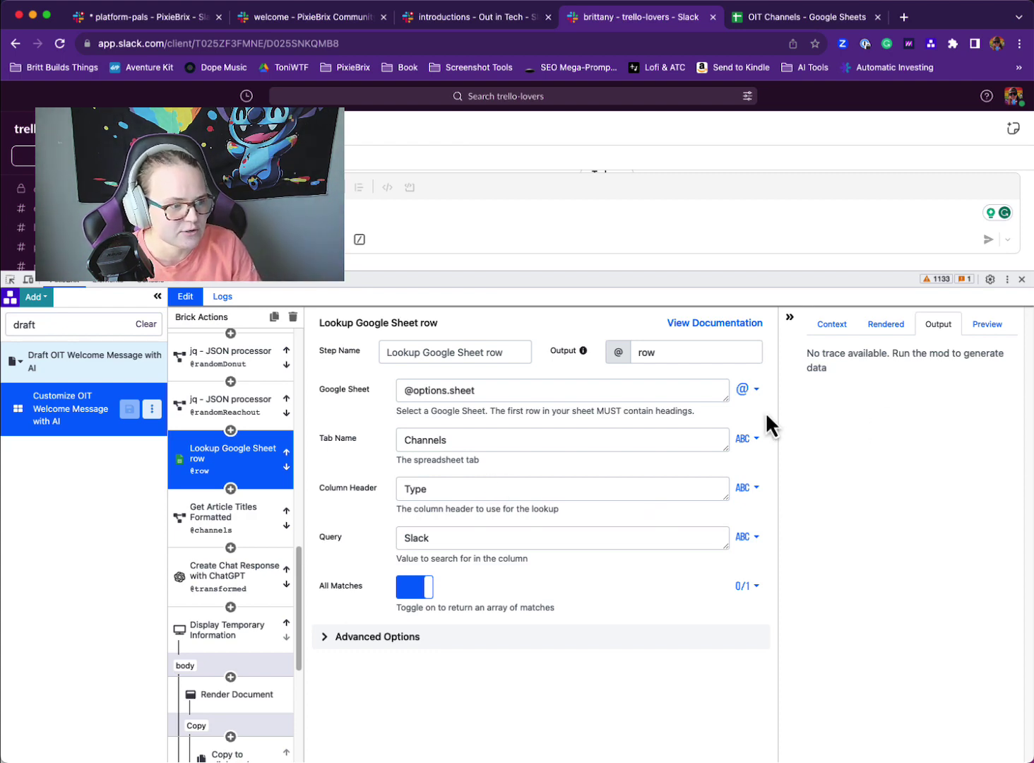
{"action": "left_click", "coordinate": [543, 209]}
{"action": "key", "text": "super+m"}
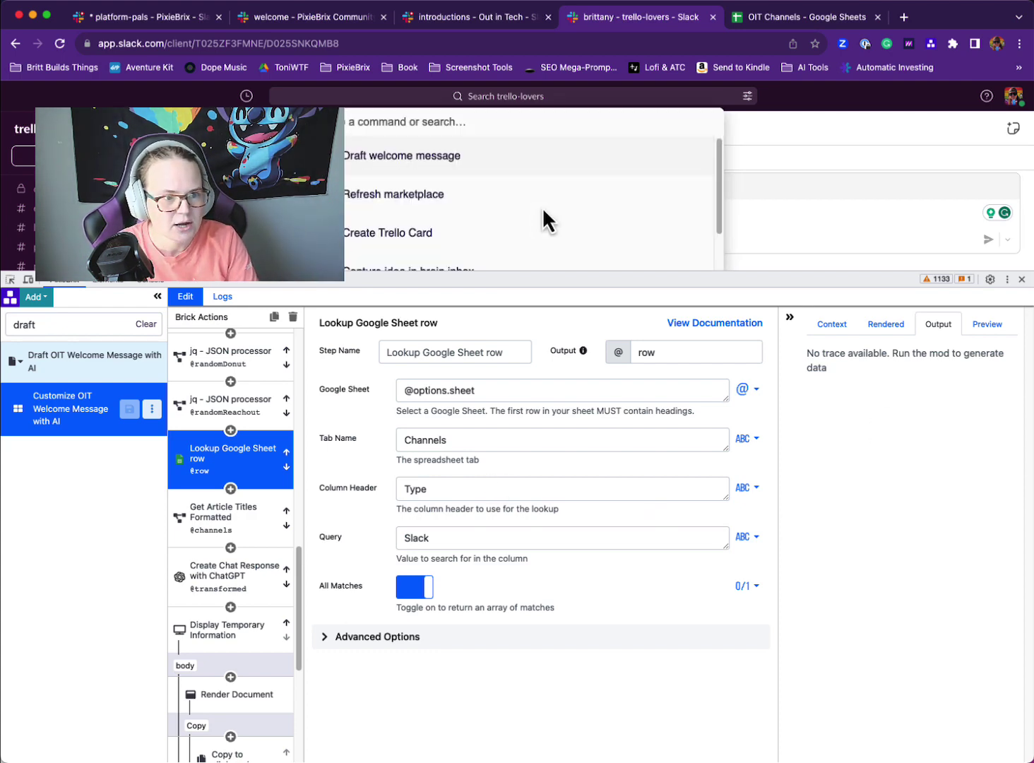
{"action": "key", "text": "Return"}
{"action": "type", "text": "bri"}
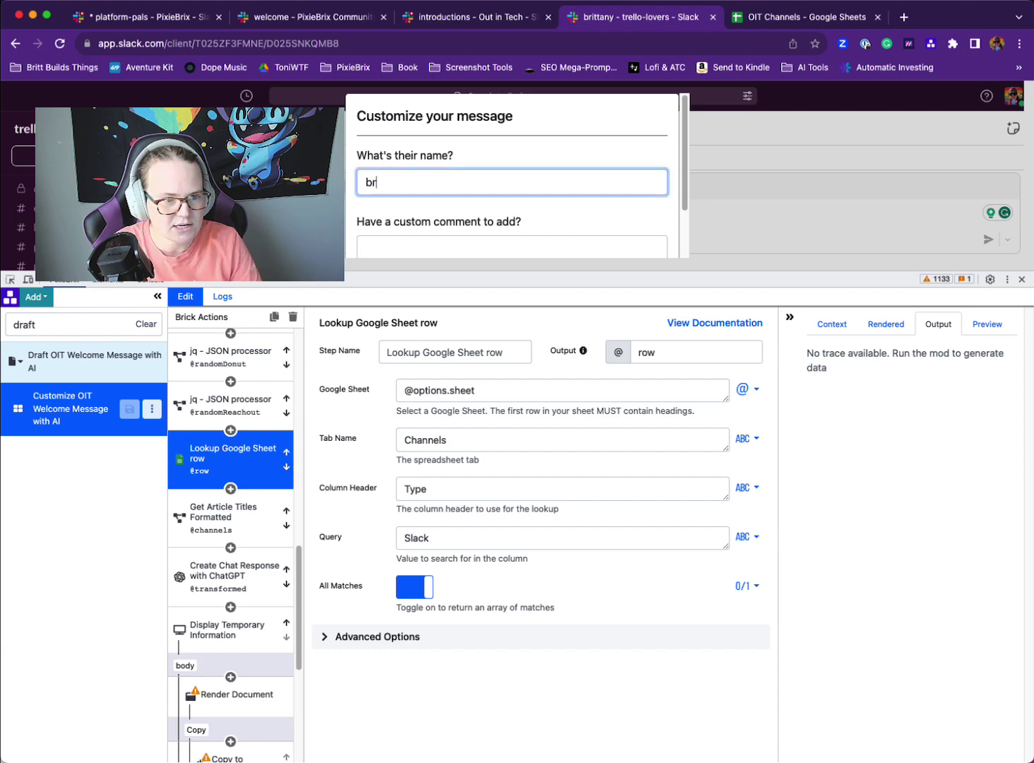
{"action": "scroll", "coordinate": [526, 188], "scroll_direction": "down", "scroll_amount": 2}
{"action": "left_click", "coordinate": [512, 229]}
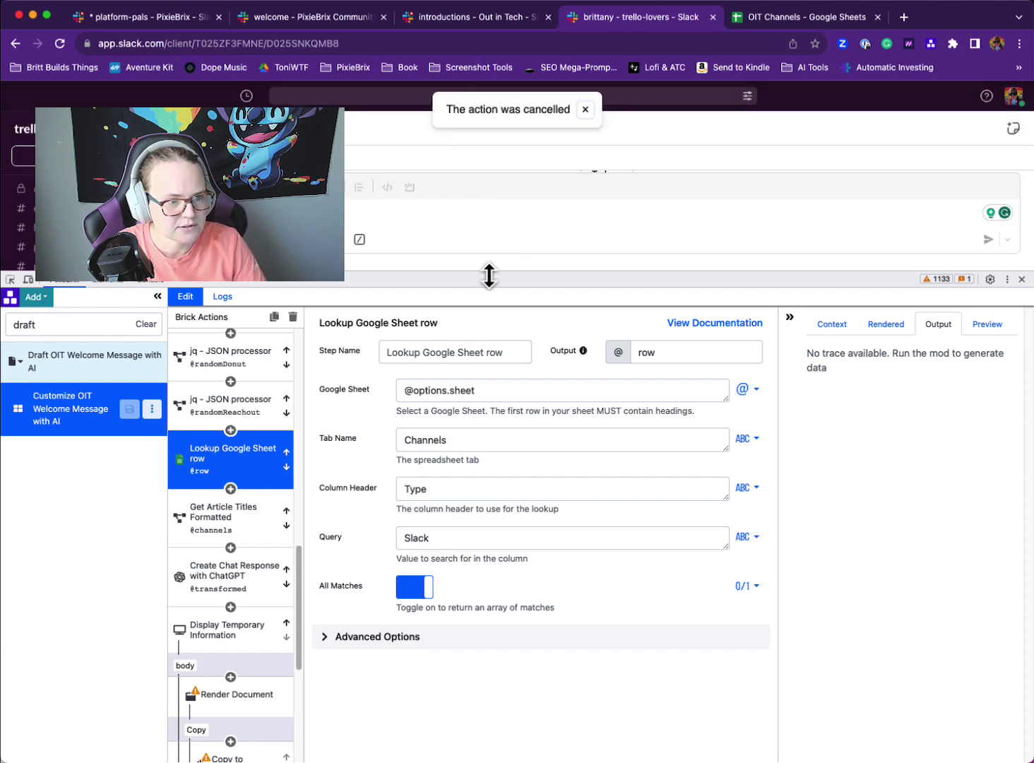
Step: Enlarge the page area, select the introduction message, and run Draft welcome message with the custom comment "asdfadsf"
{"action": "left_click_drag", "start_coordinate": [487, 275], "coordinate": [473, 525]}
{"action": "left_click_drag", "start_coordinate": [724, 402], "coordinate": [184, 296]}
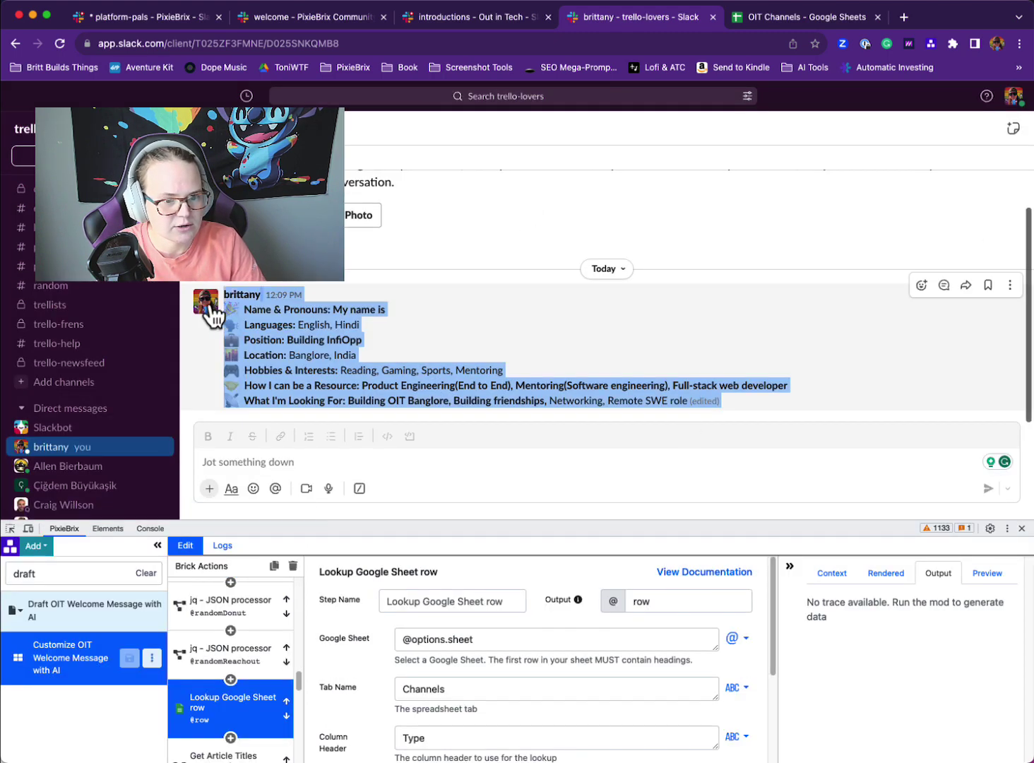
{"action": "key", "text": "super+m"}
{"action": "key", "text": "Return"}
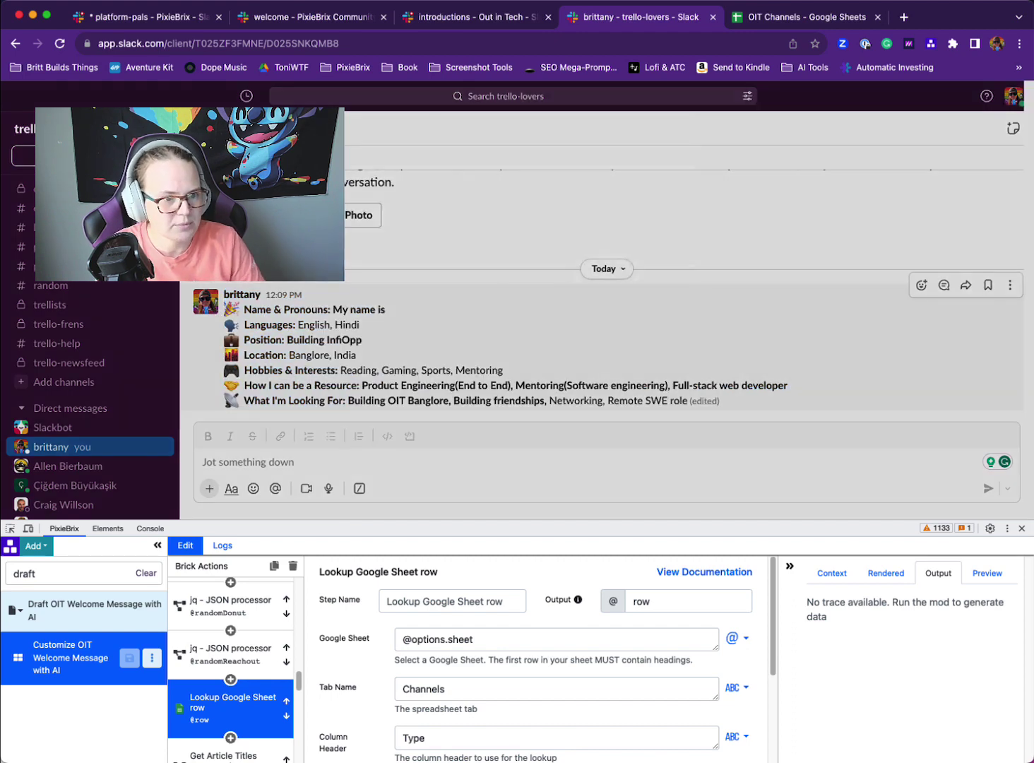
{"action": "left_click", "coordinate": [443, 249]}
{"action": "type", "text": "asdfads"}
{"action": "left_click", "coordinate": [411, 301]}
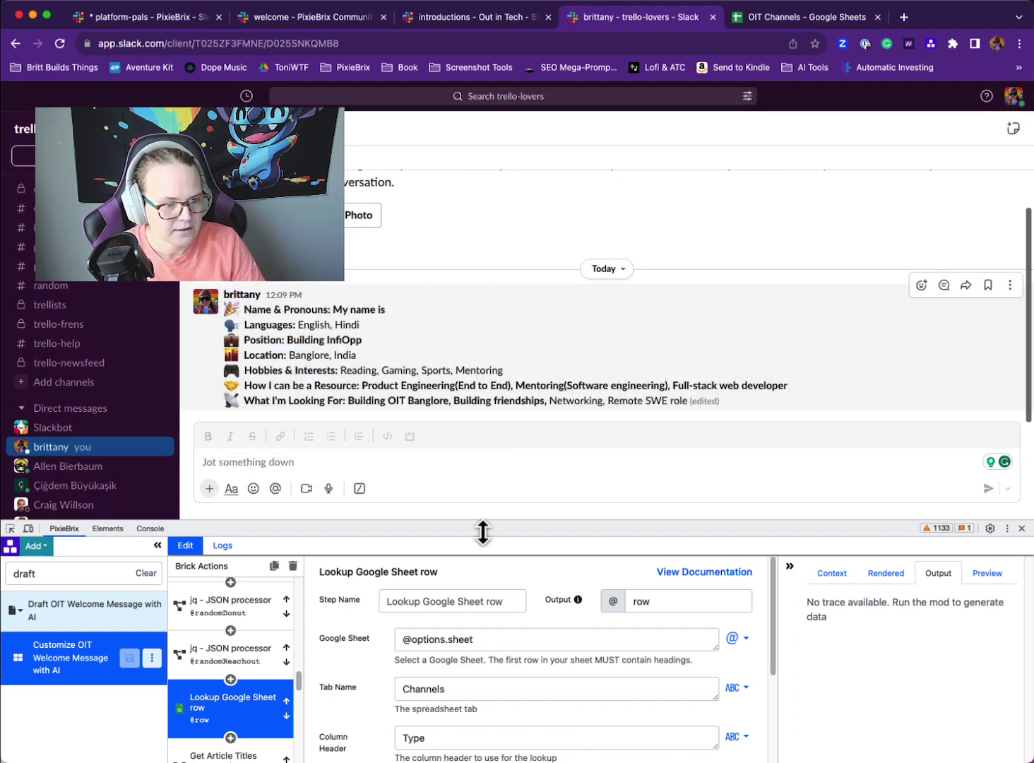
{"action": "left_click_drag", "start_coordinate": [482, 531], "coordinate": [459, 277]}
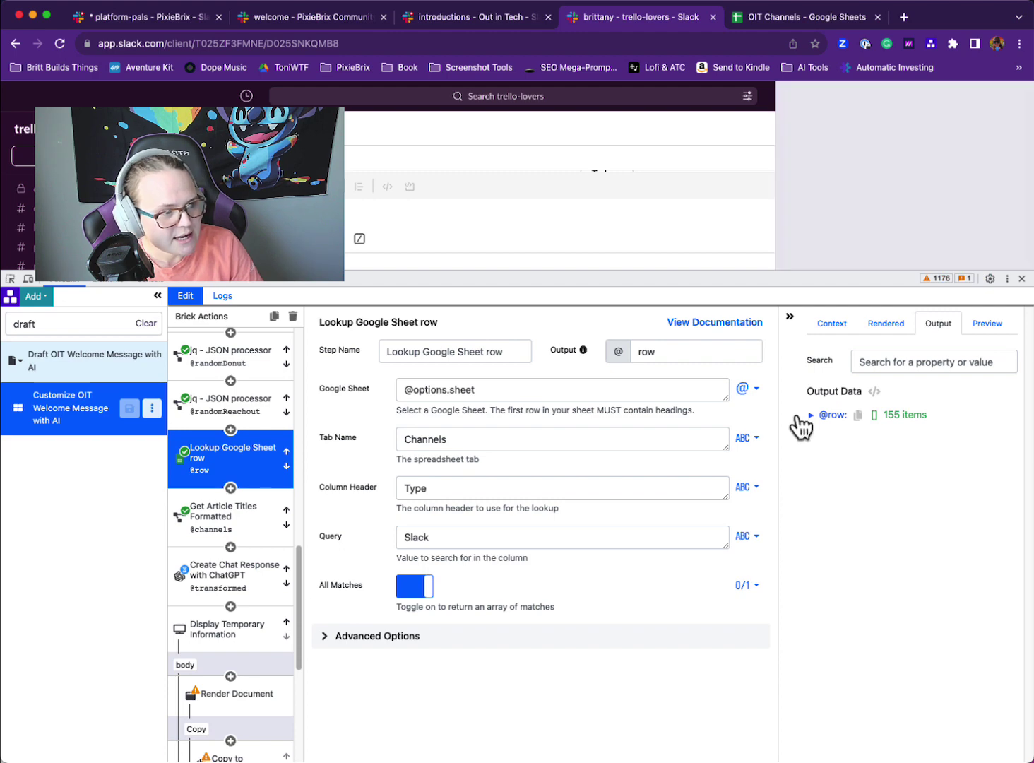
{"action": "left_click", "coordinate": [811, 415]}
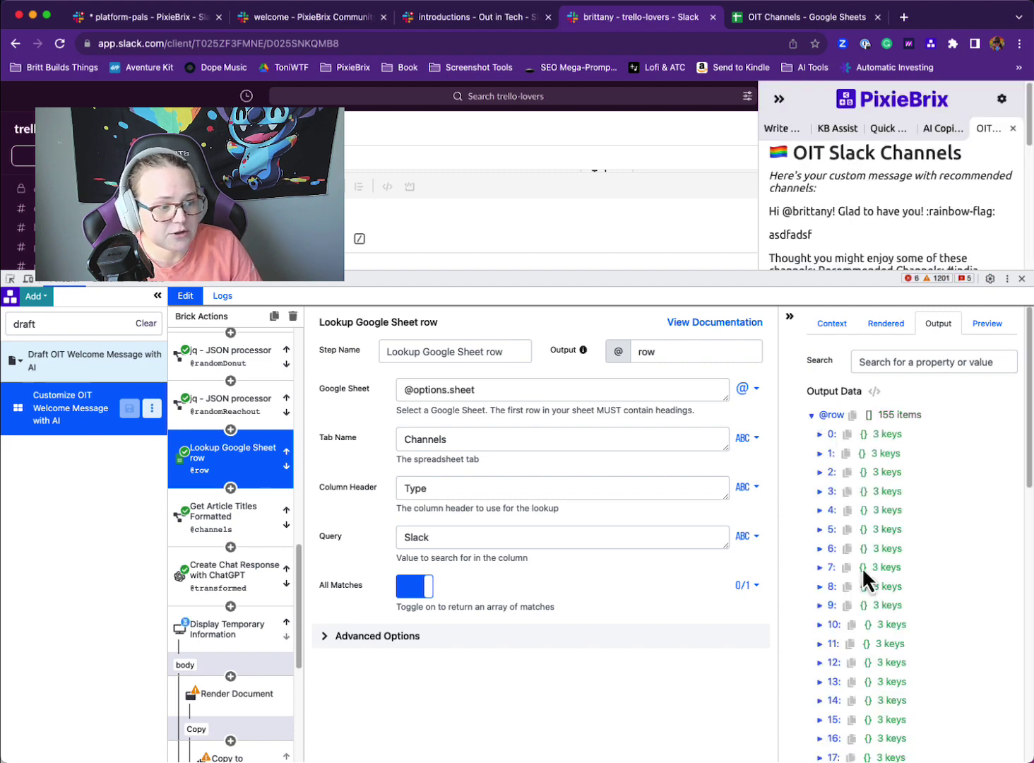
{"action": "scroll", "coordinate": [857, 554], "scroll_direction": "down", "scroll_amount": 1}
{"action": "left_click", "coordinate": [819, 417]}
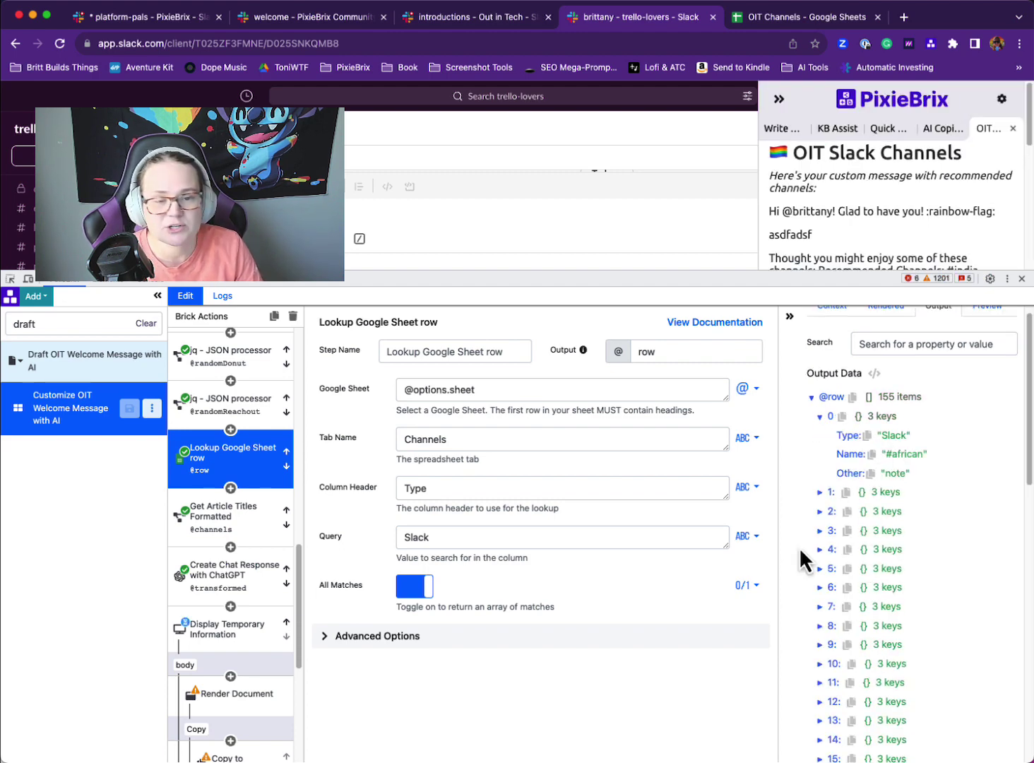
{"action": "scroll", "coordinate": [285, 544], "scroll_direction": "down", "scroll_amount": 1}
{"action": "left_click", "coordinate": [281, 526]}
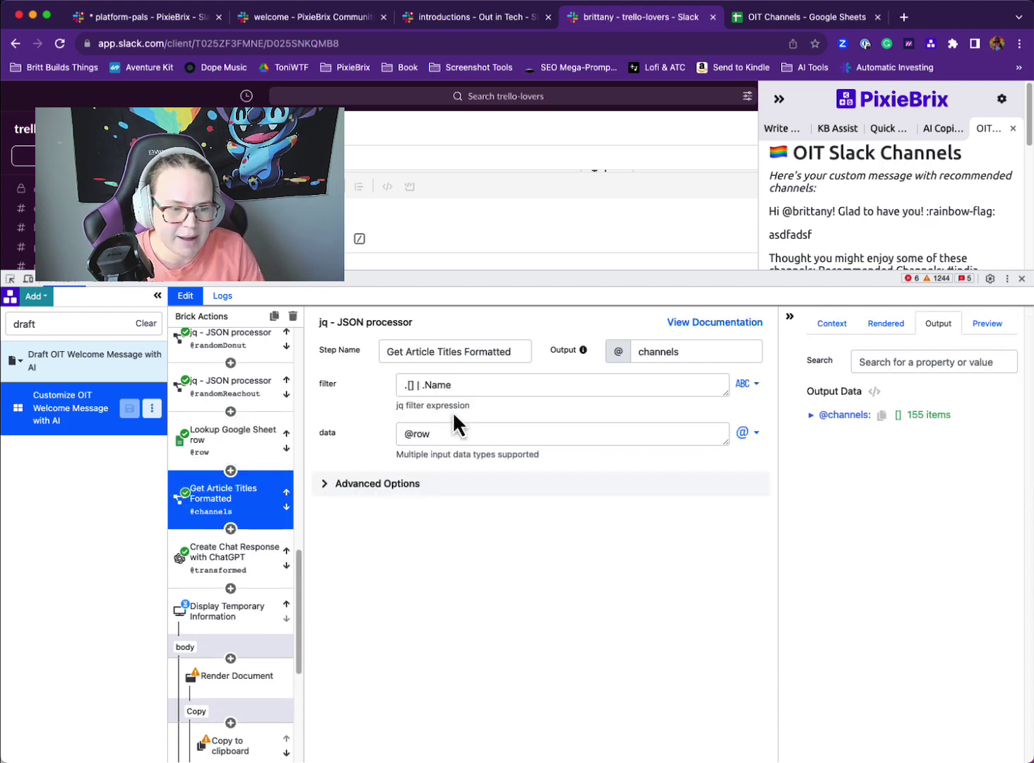
{"action": "left_click", "coordinate": [811, 416]}
{"action": "scroll", "coordinate": [885, 583], "scroll_direction": "down", "scroll_amount": 5}
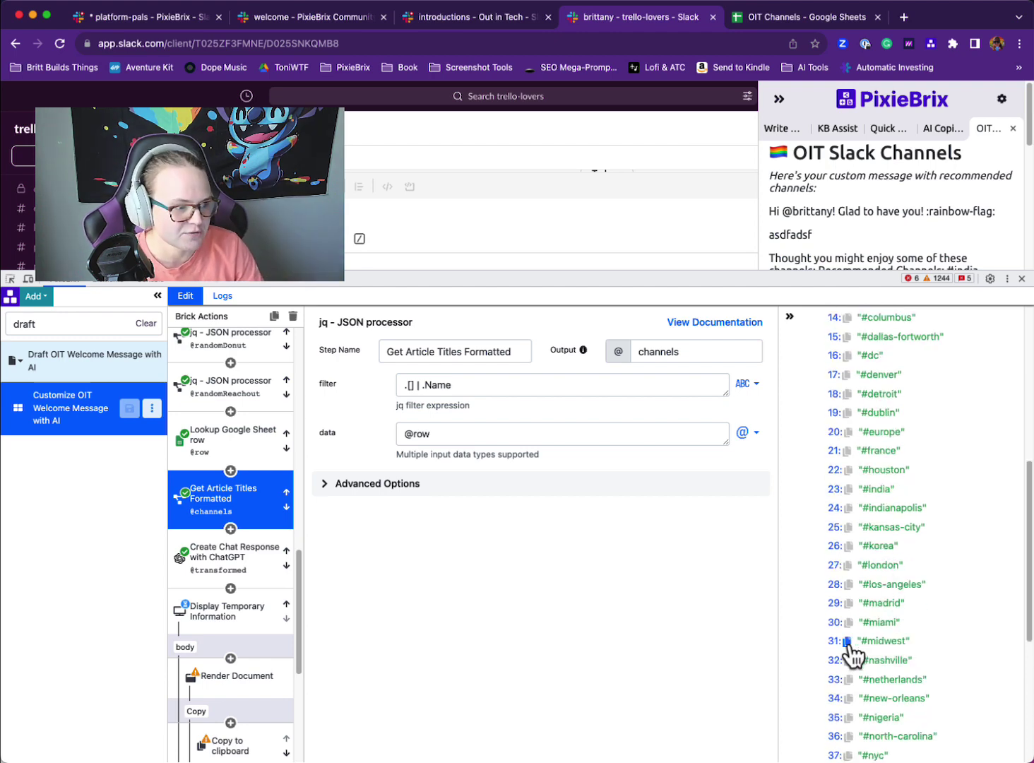
{"action": "scroll", "coordinate": [854, 654], "scroll_direction": "down", "scroll_amount": 5}
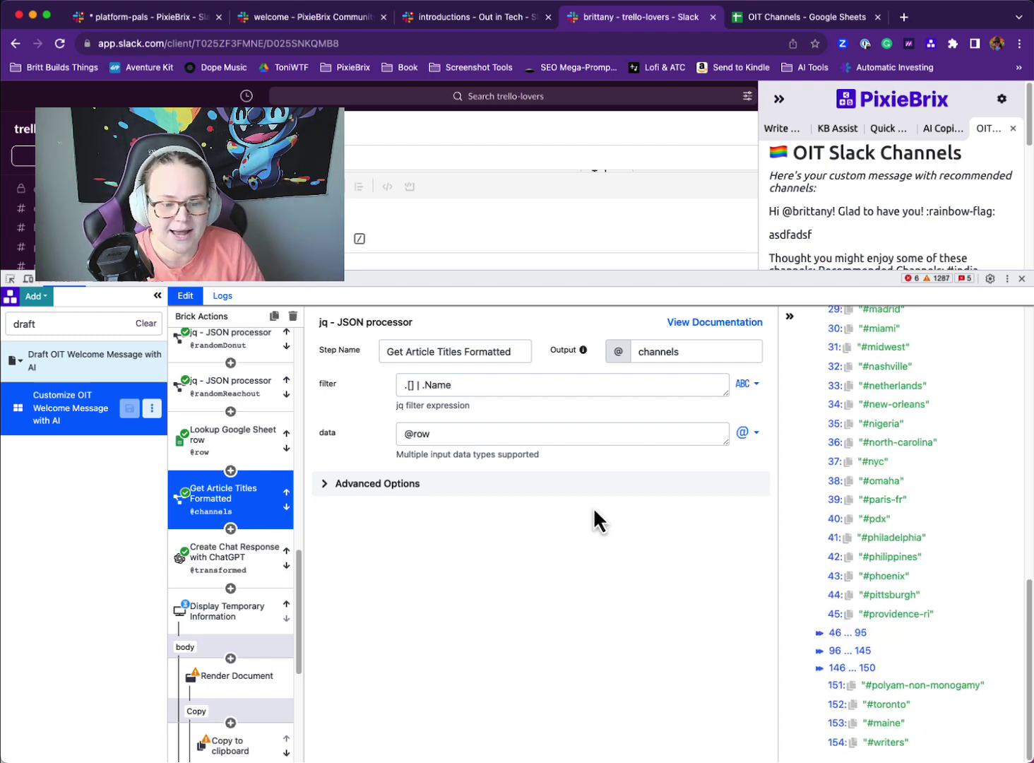
Step: Open the Create Chat Response with ChatGPT brick and read the system prompt in its messages
{"action": "left_click", "coordinate": [235, 568]}
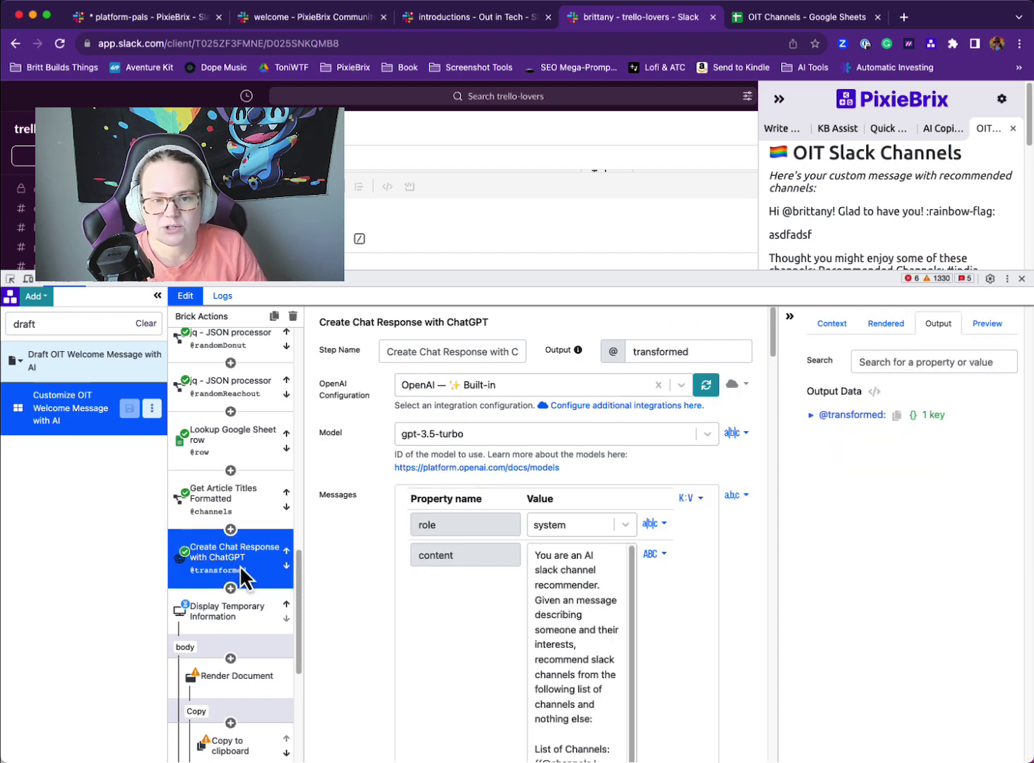
{"action": "scroll", "coordinate": [487, 534], "scroll_direction": "down", "scroll_amount": 4}
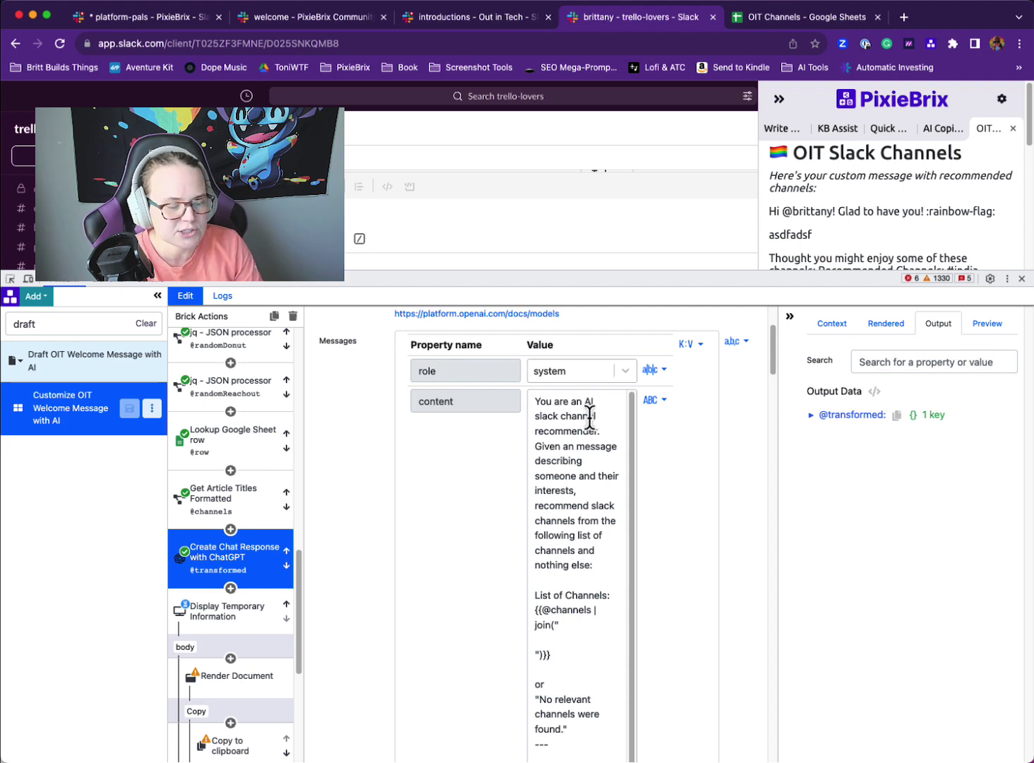
{"action": "scroll", "coordinate": [589, 418], "scroll_direction": "down", "scroll_amount": 1}
{"action": "scroll", "coordinate": [577, 574], "scroll_direction": "down", "scroll_amount": 2}
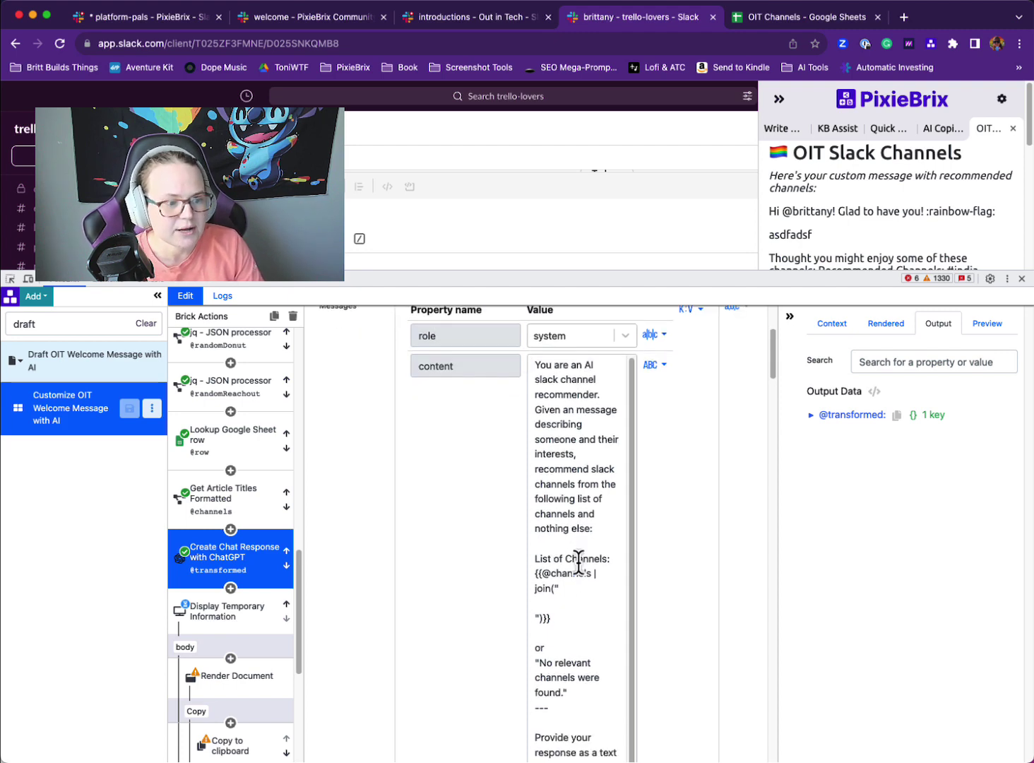
{"action": "scroll", "coordinate": [558, 460], "scroll_direction": "down", "scroll_amount": 3}
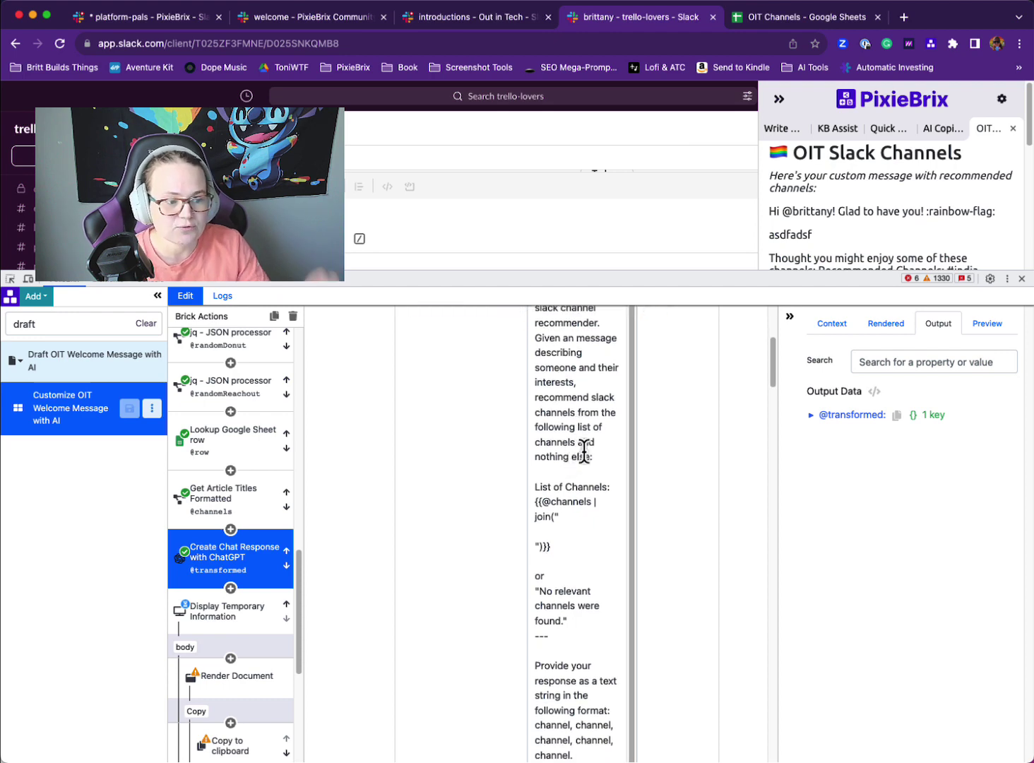
{"action": "scroll", "coordinate": [574, 473], "scroll_direction": "down", "scroll_amount": 1}
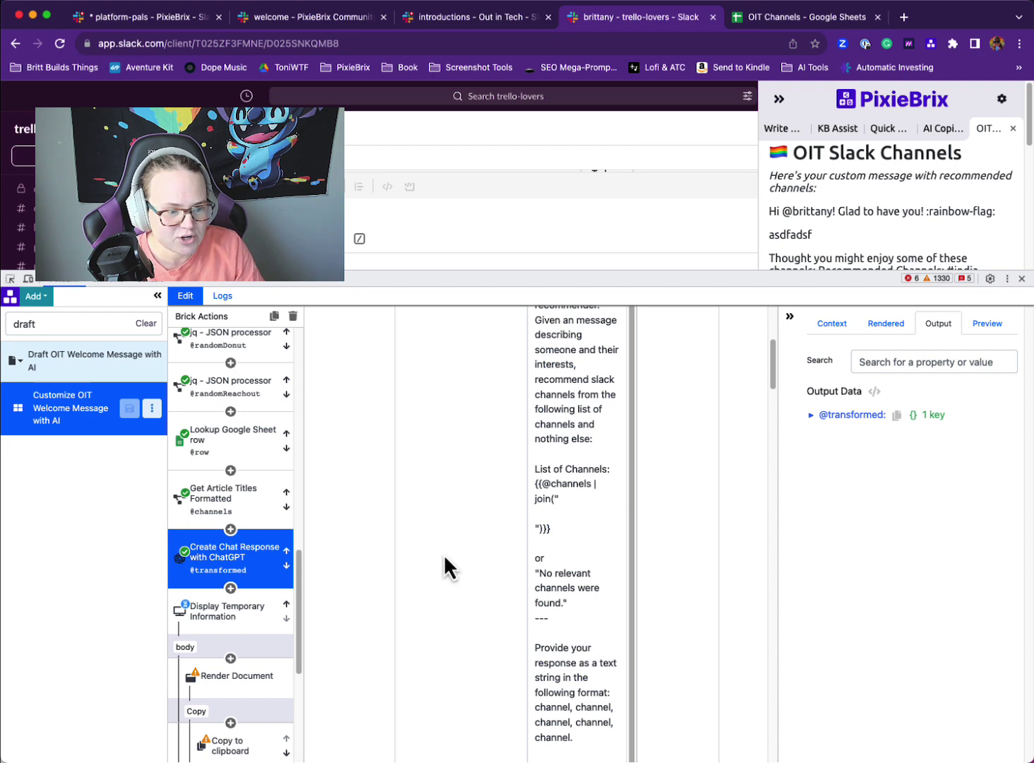
{"action": "left_click_drag", "start_coordinate": [554, 525], "coordinate": [524, 499]}
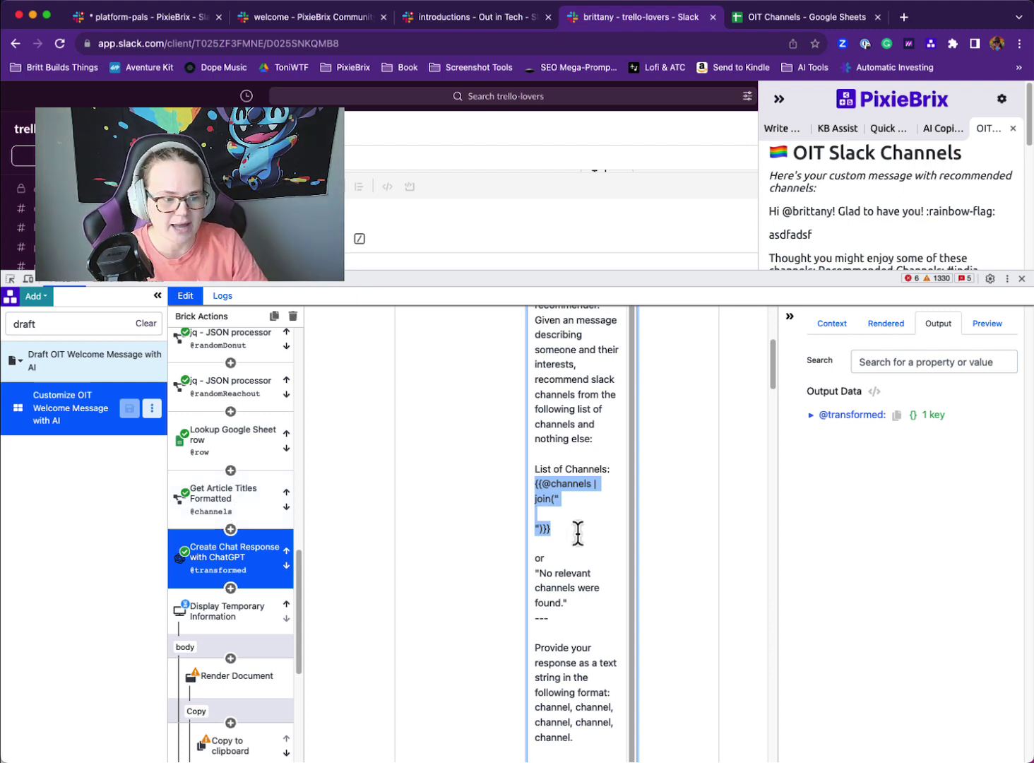
{"action": "scroll", "coordinate": [576, 551], "scroll_direction": "down", "scroll_amount": 5}
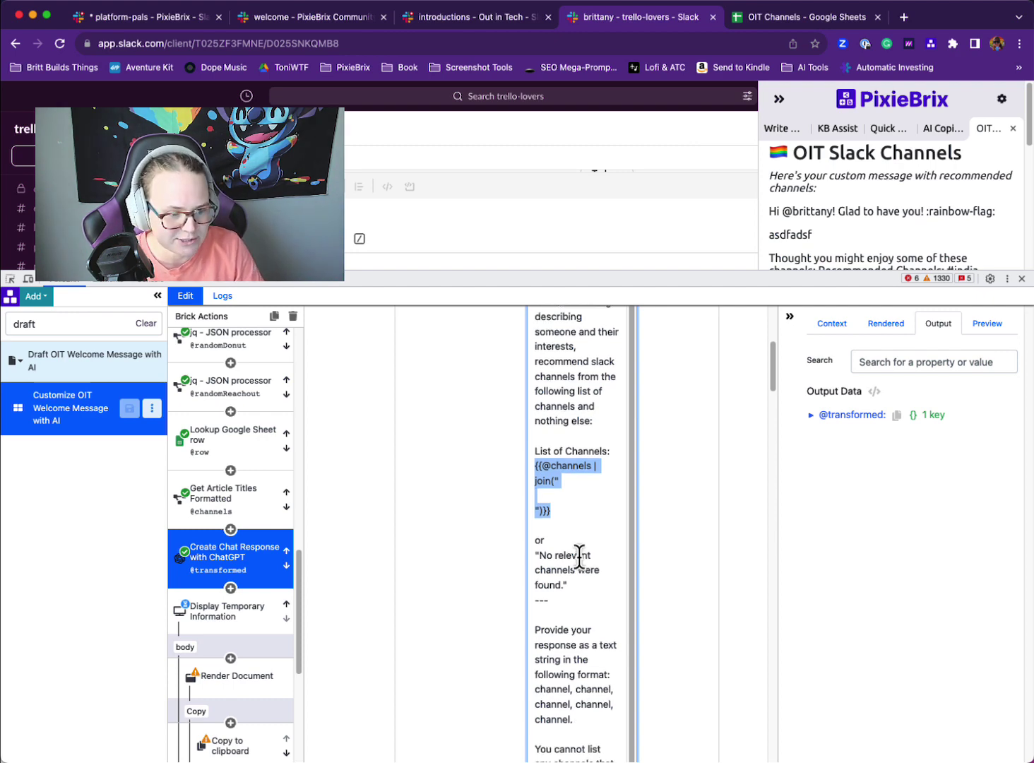
{"action": "scroll", "coordinate": [579, 631], "scroll_direction": "down", "scroll_amount": 10}
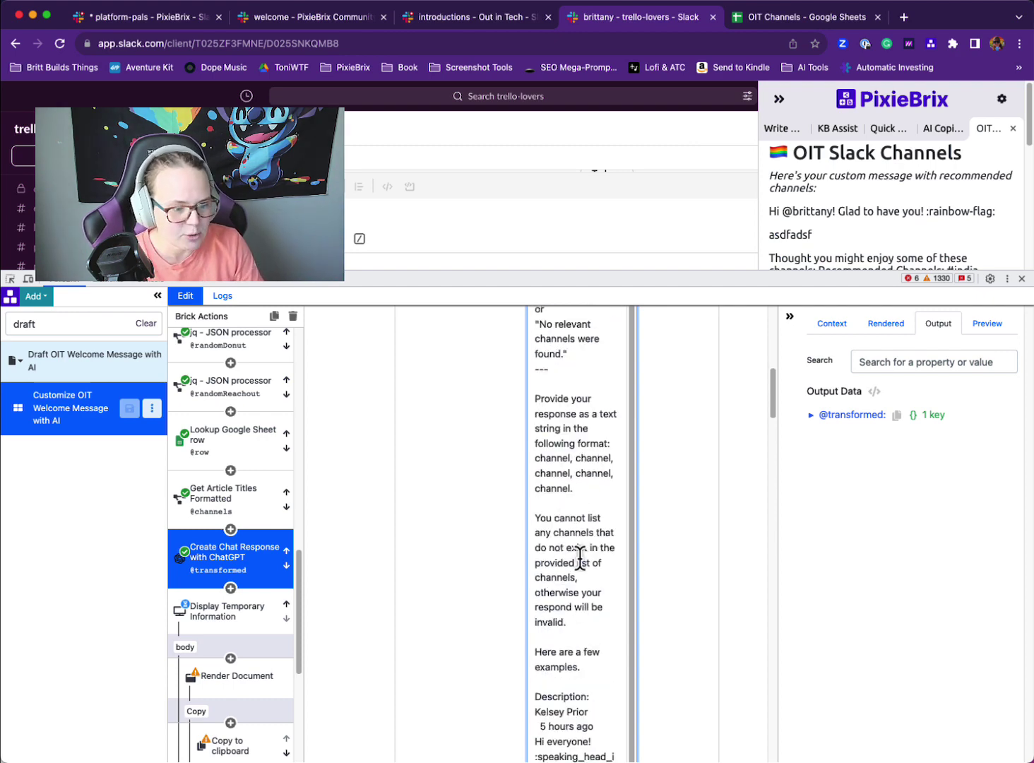
{"action": "scroll", "coordinate": [573, 479], "scroll_direction": "down", "scroll_amount": 8}
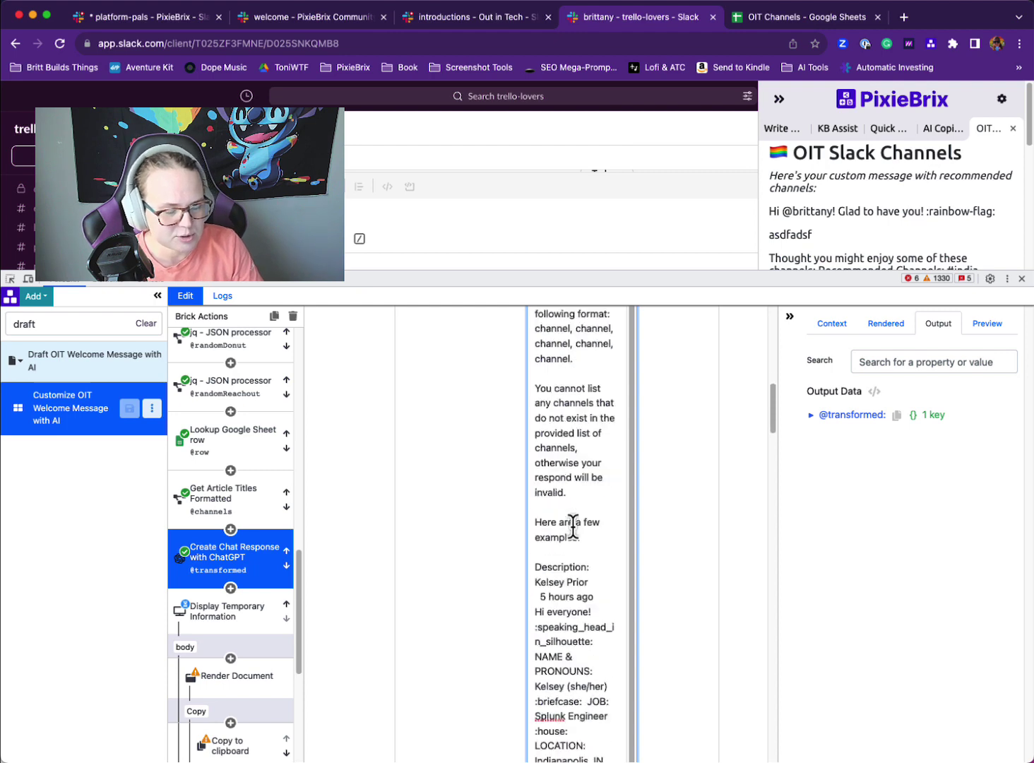
{"action": "scroll", "coordinate": [580, 537], "scroll_direction": "down", "scroll_amount": 20}
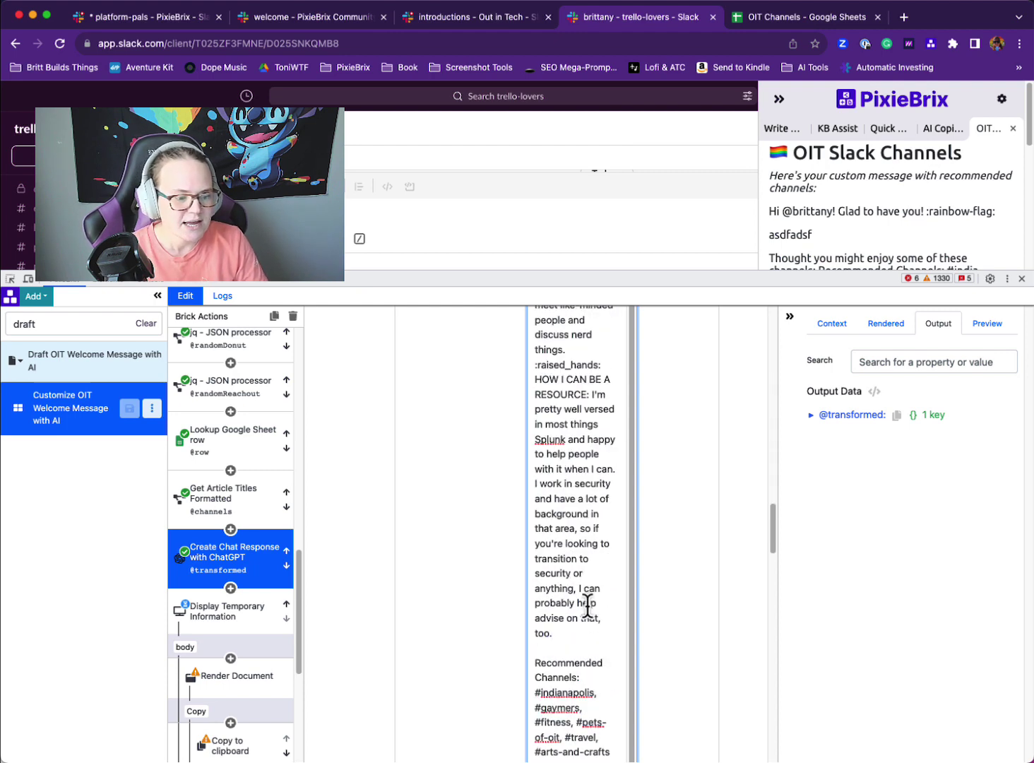
{"action": "scroll", "coordinate": [586, 605], "scroll_direction": "up", "scroll_amount": 20}
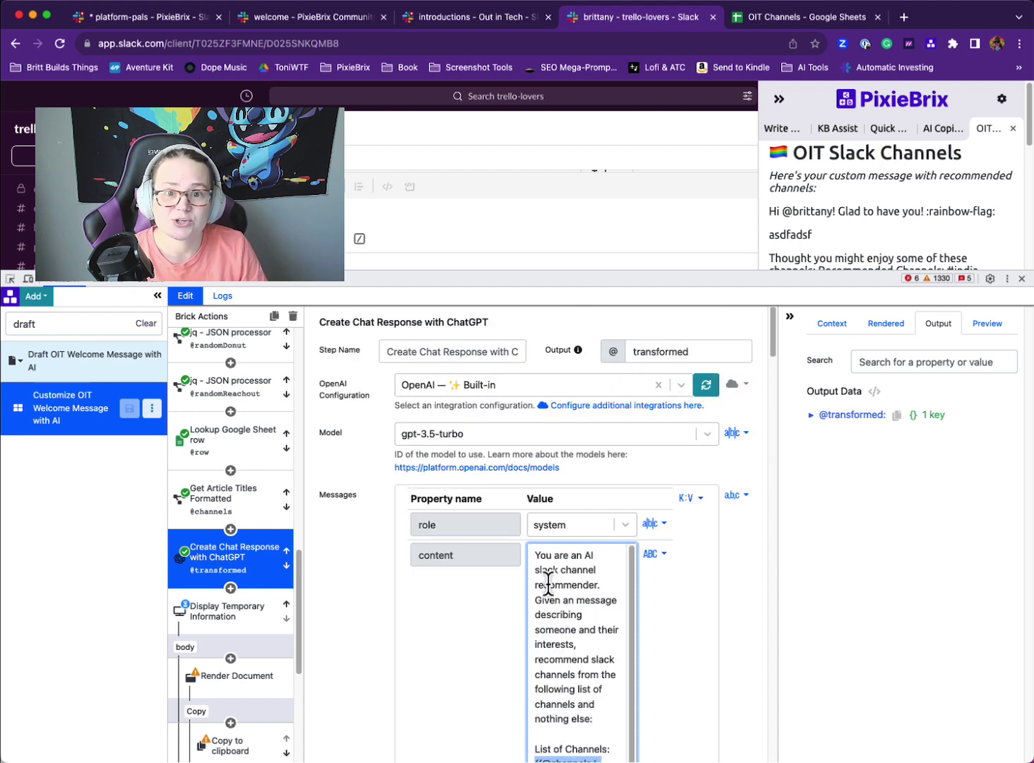
{"action": "scroll", "coordinate": [574, 612], "scroll_direction": "down", "scroll_amount": 1}
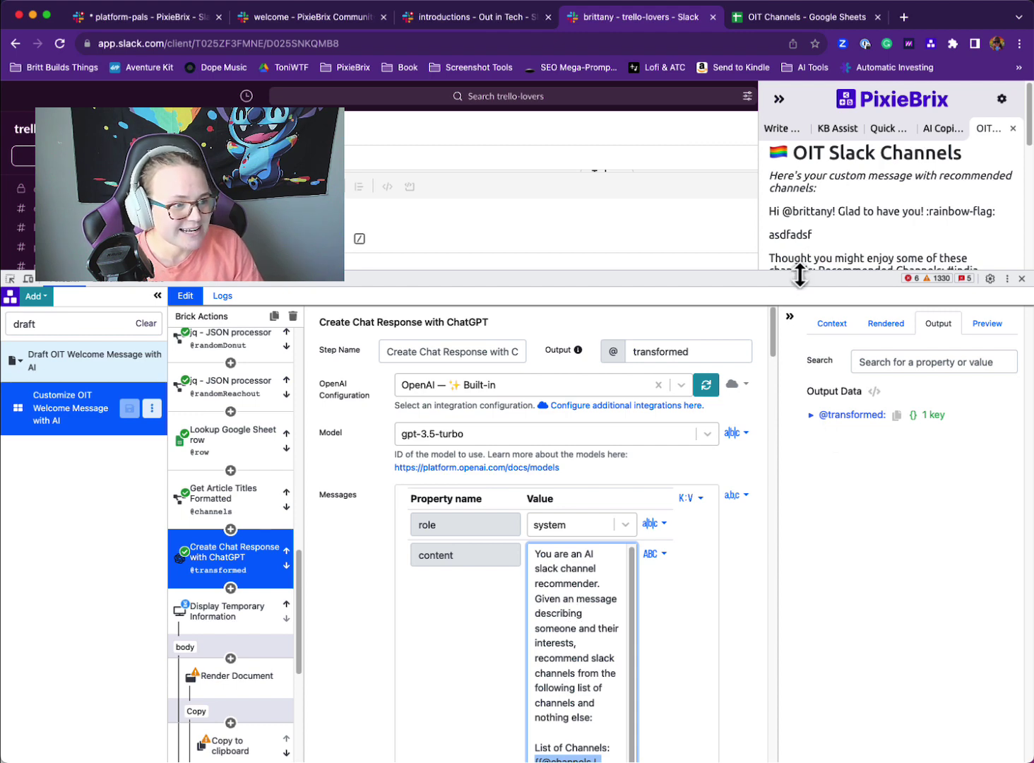
Step: Enlarge the page area and compare the recommended channels in the drafted welcome message with the selected Slack introduction
{"action": "left_click_drag", "start_coordinate": [799, 276], "coordinate": [800, 528]}
{"action": "scroll", "coordinate": [826, 268], "scroll_direction": "down", "scroll_amount": 2}
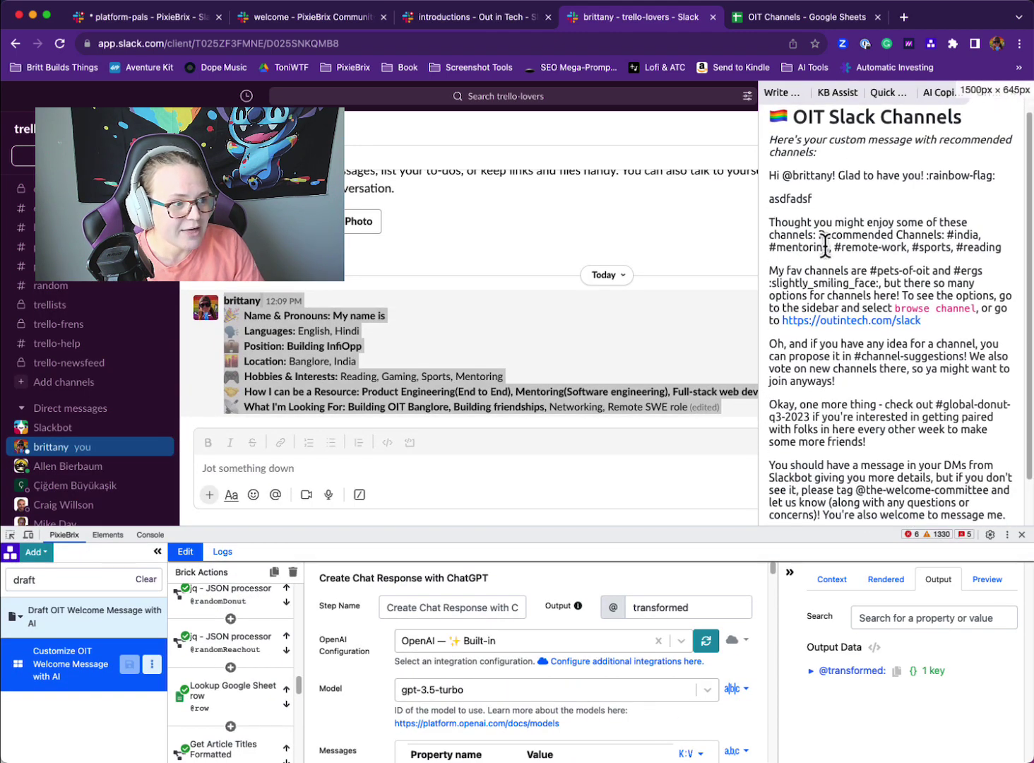
{"action": "left_click_drag", "start_coordinate": [825, 247], "coordinate": [866, 247]}
{"action": "left_click_drag", "start_coordinate": [955, 248], "coordinate": [974, 248]}
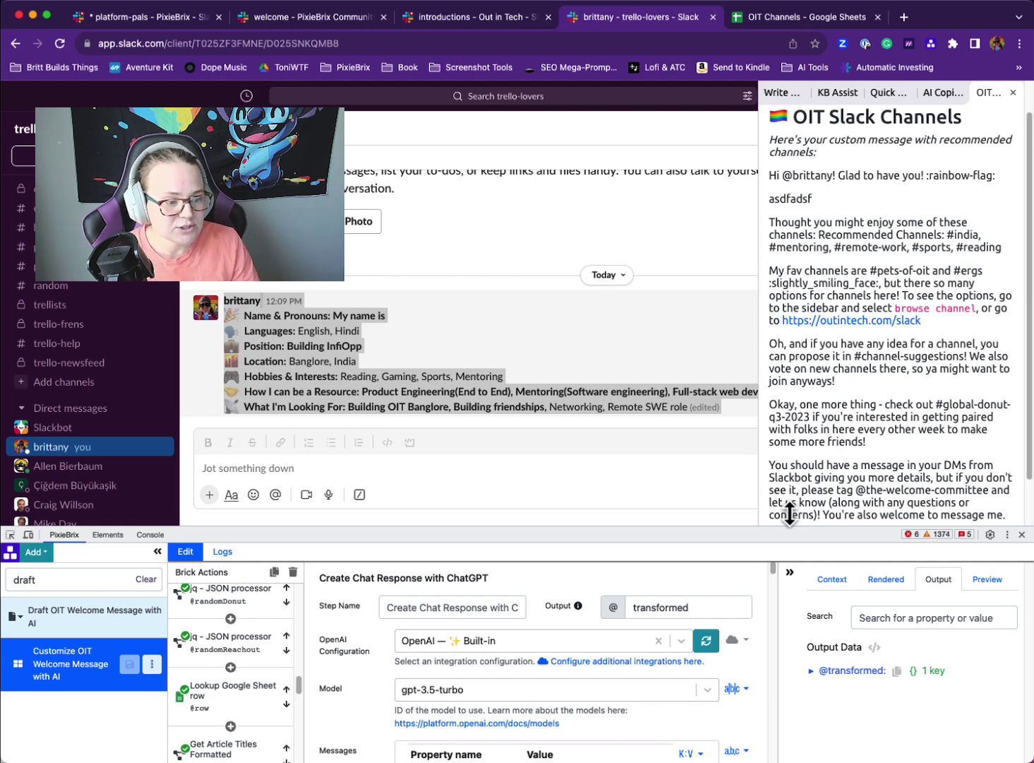
Step: Enlarge the editor and return to the messages section of the Create Chat Response with ChatGPT brick
{"action": "left_click_drag", "start_coordinate": [700, 527], "coordinate": [643, 141]}
{"action": "scroll", "coordinate": [549, 621], "scroll_direction": "down", "scroll_amount": 1}
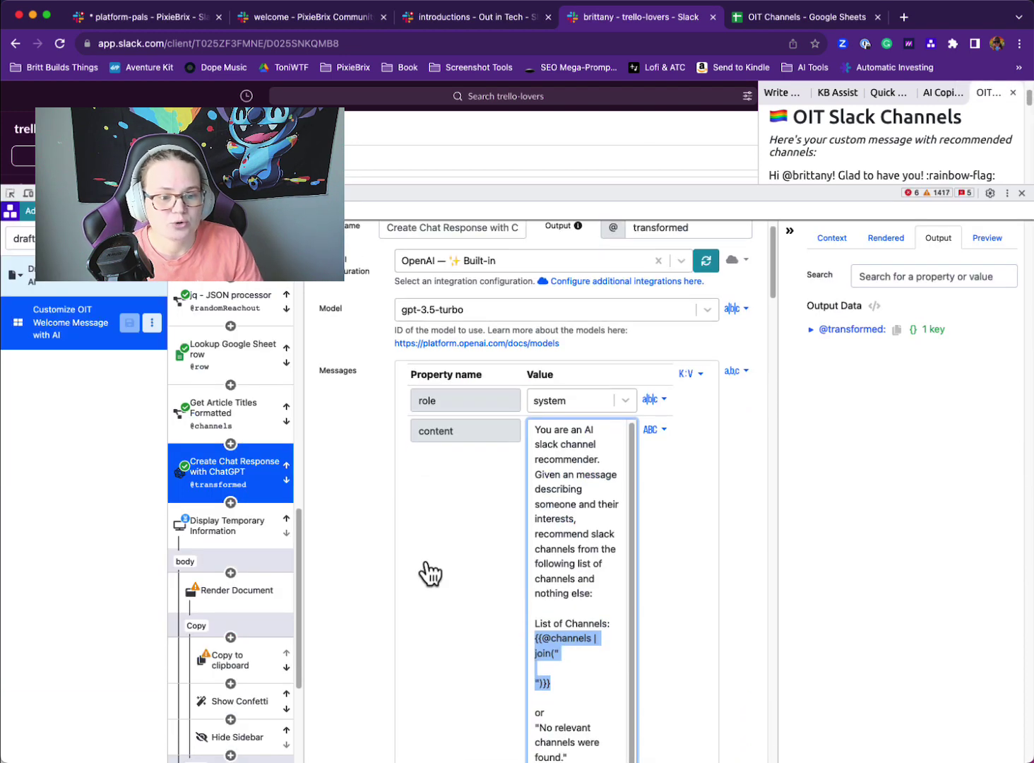